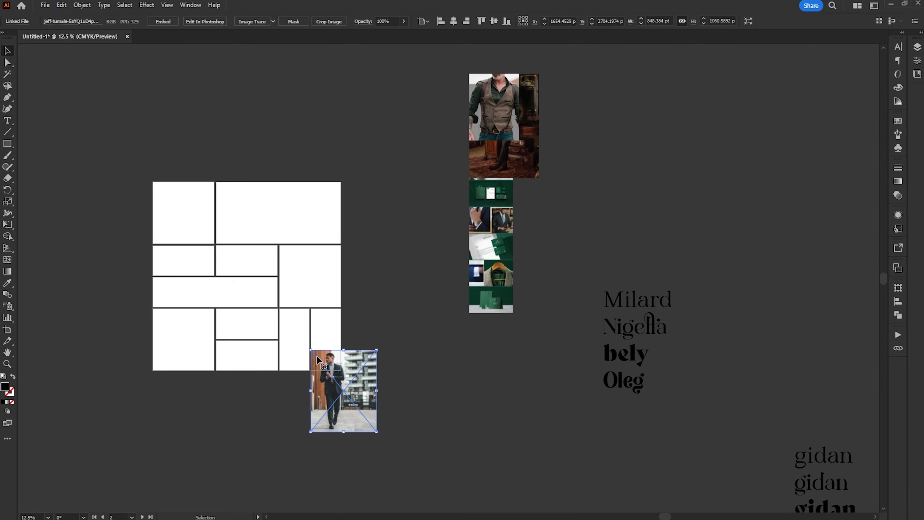
Fit the photo of the man walking in a dark suit over the narrow lower-right cell of the grid
{"action": "scroll", "coordinate": [205, 297], "scroll_direction": "up", "scroll_amount": 2}
{"action": "left_click_drag", "start_coordinate": [467, 431], "coordinate": [517, 349]}
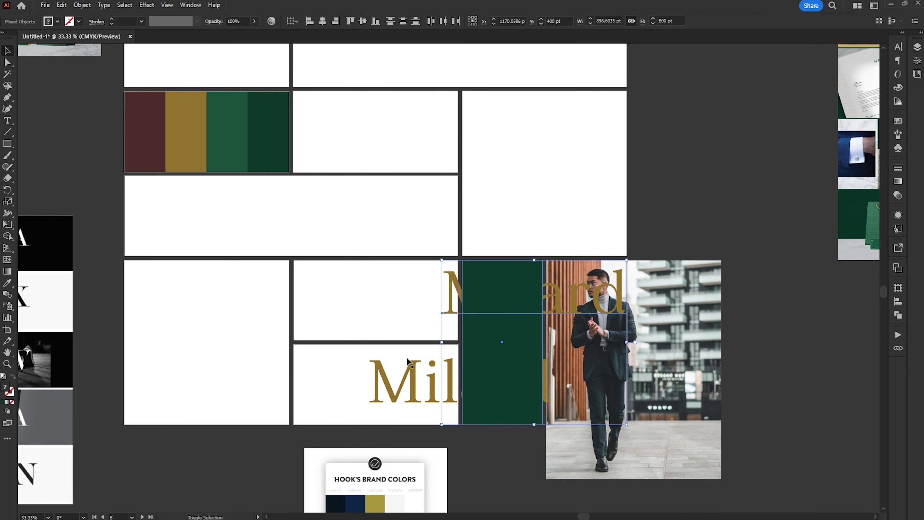
Clip the gold Milard lettering to the dark green rectangle with a clipping mask
{"action": "right_click", "coordinate": [472, 140]}
{"action": "left_click", "coordinate": [515, 283]}
{"action": "scroll", "coordinate": [377, 262], "scroll_direction": "up", "scroll_amount": 2}
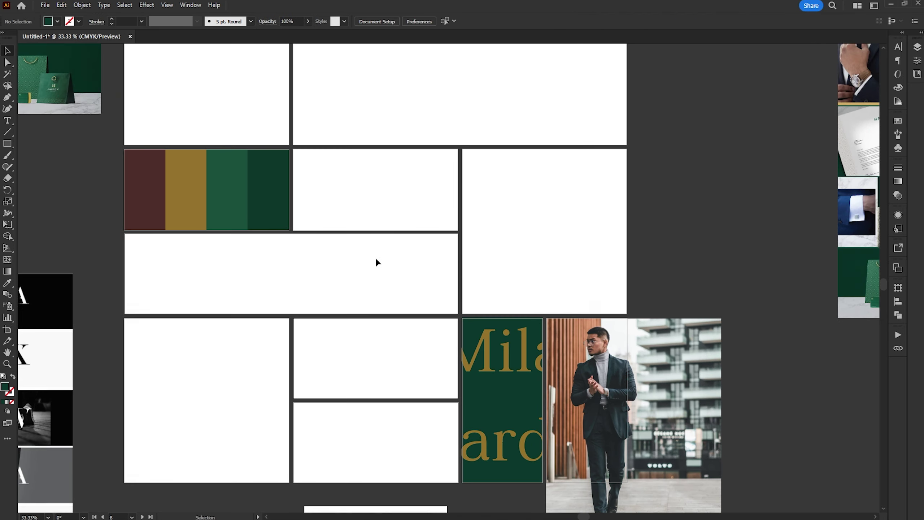
Move the photo of the man in the wood-panelled room onto the lower-left cell and enlarge it slightly to cover it
{"action": "scroll", "coordinate": [377, 262], "scroll_direction": "down", "scroll_amount": 1}
{"action": "scroll", "coordinate": [624, 185], "scroll_direction": "down", "scroll_amount": 1}
{"action": "left_click", "coordinate": [799, 175]}
{"action": "left_click_drag", "start_coordinate": [799, 175], "coordinate": [369, 360]}
{"action": "scroll", "coordinate": [351, 352], "scroll_direction": "up", "scroll_amount": 2}
{"action": "scroll", "coordinate": [350, 351], "scroll_direction": "up", "scroll_amount": 1}
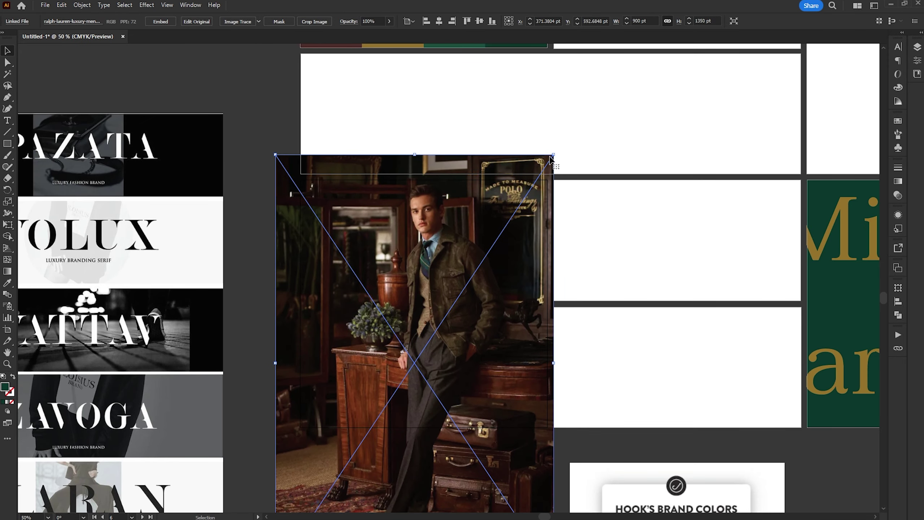
{"action": "mouse_move", "coordinate": [274, 155]}
{"action": "left_mouse_down"}
{"action": "mouse_move", "coordinate": [286, 169]}
{"action": "mouse_move", "coordinate": [264, 158]}
{"action": "left_mouse_up"}
Fill the small rectangle over the wall sign with a dark color sampled from the photo and soften its edges with an effect
{"action": "key", "text": "i"}
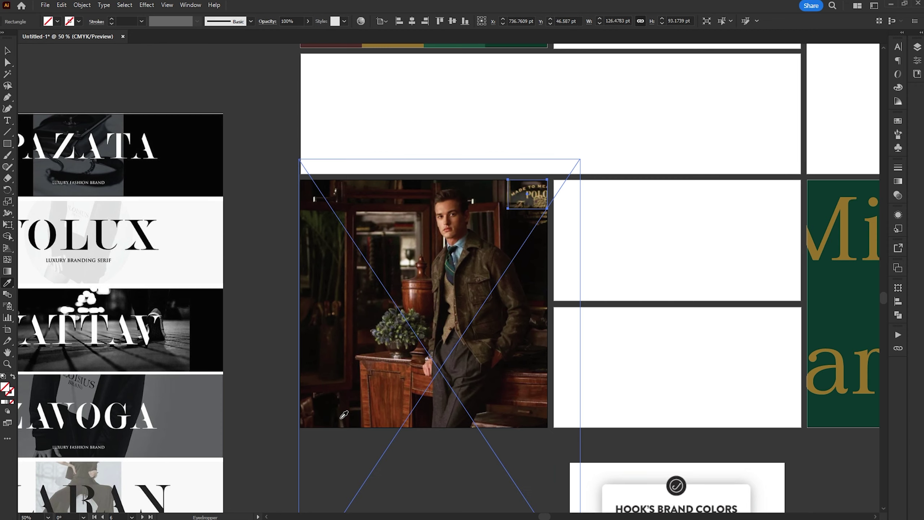
{"action": "left_click", "coordinate": [146, 4]}
{"action": "mouse_move", "coordinate": [197, 165]}
{"action": "left_click", "coordinate": [276, 167]}
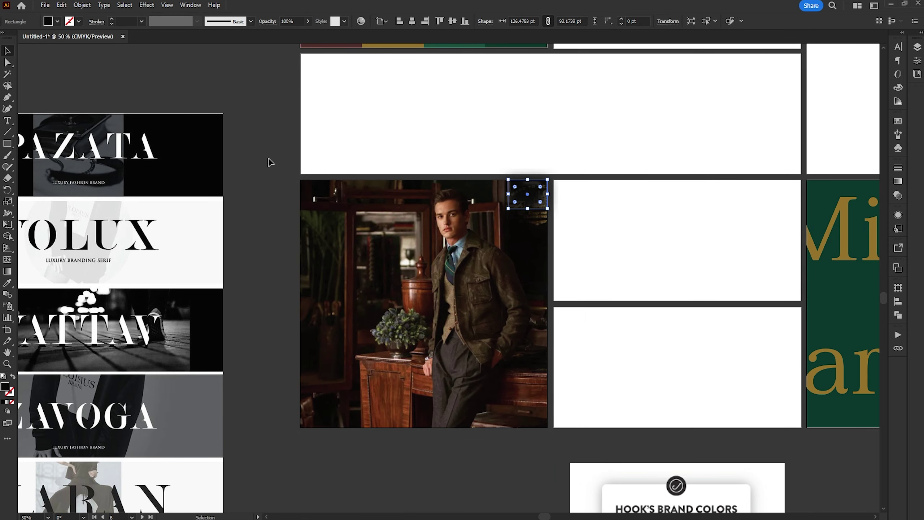
{"action": "key", "text": "v"}
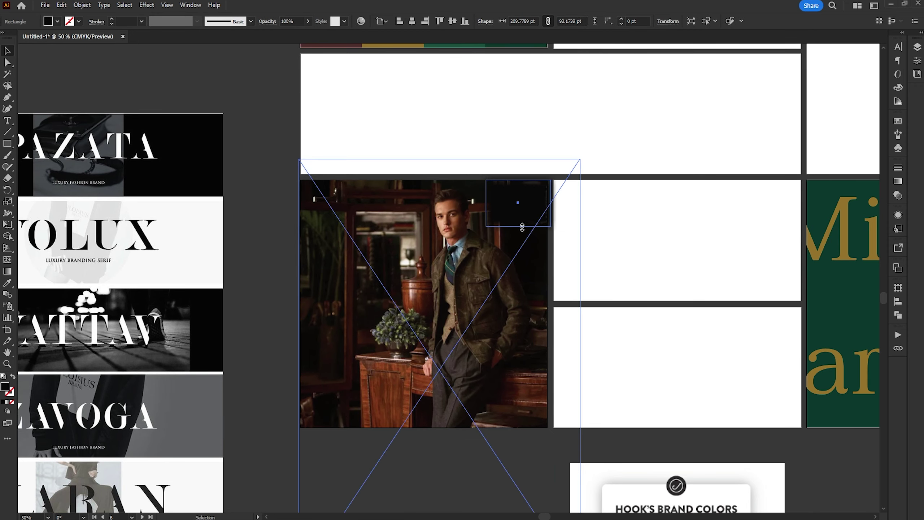
Isolate the lower-left photo's clip group to inspect its edges, and leave isolation mode
{"action": "scroll", "coordinate": [287, 207], "scroll_direction": "up", "scroll_amount": 4}
{"action": "left_click", "coordinate": [142, 236]}
{"action": "double_click", "coordinate": [520, 290]}
{"action": "scroll", "coordinate": [520, 290], "scroll_direction": "down", "scroll_amount": 3}
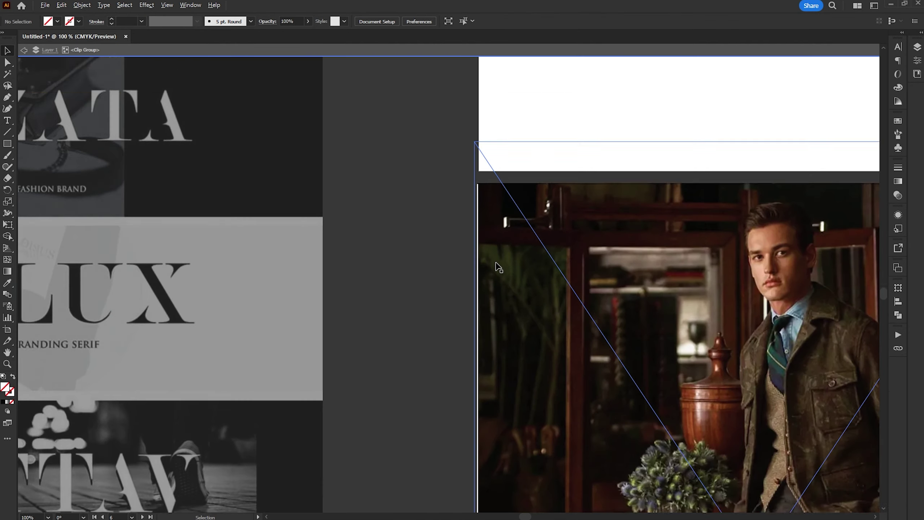
{"action": "key", "text": "Escape"}
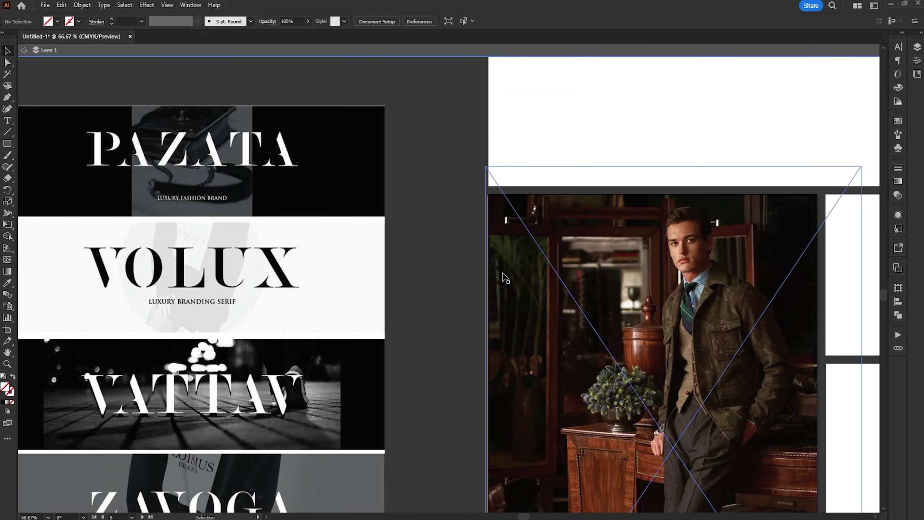
Draw a rectangle about 800 by 790 pt over the flat-cap man's photo and clip the photo to it
{"action": "key", "text": "m"}
{"action": "scroll", "coordinate": [473, 269], "scroll_direction": "down", "scroll_amount": 3}
{"action": "scroll", "coordinate": [415, 273], "scroll_direction": "up", "scroll_amount": 3}
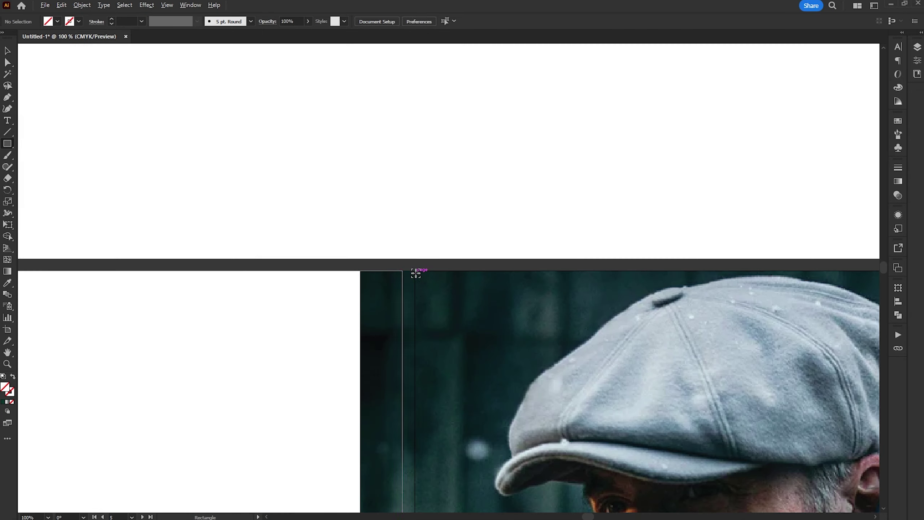
{"action": "scroll", "coordinate": [414, 272], "scroll_direction": "down", "scroll_amount": 3}
{"action": "left_click_drag", "start_coordinate": [415, 273], "coordinate": [538, 394]}
{"action": "scroll", "coordinate": [422, 252], "scroll_direction": "up", "scroll_amount": 4}
{"action": "key", "text": "v"}
{"action": "scroll", "coordinate": [275, 236], "scroll_direction": "down", "scroll_amount": 3}
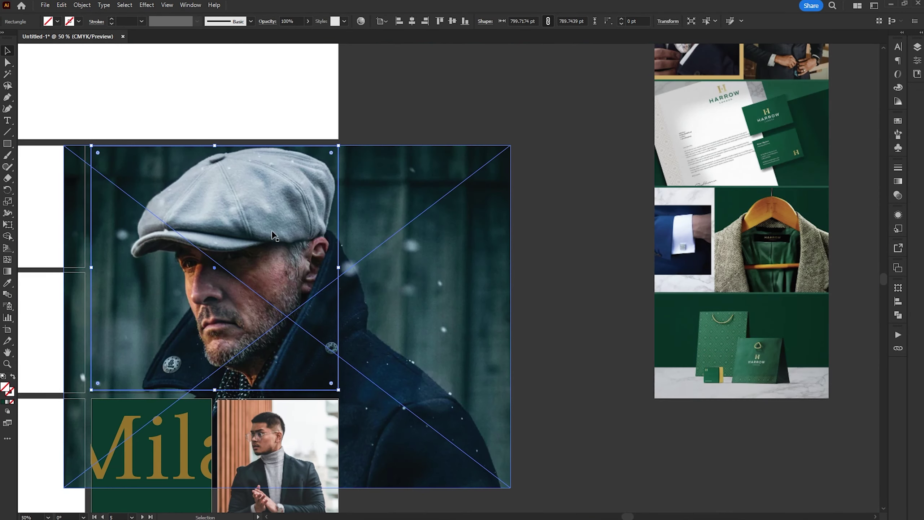
{"action": "left_click", "coordinate": [482, 253], "text": "shift"}
{"action": "right_click", "coordinate": [450, 251]}
{"action": "left_click", "coordinate": [478, 386]}
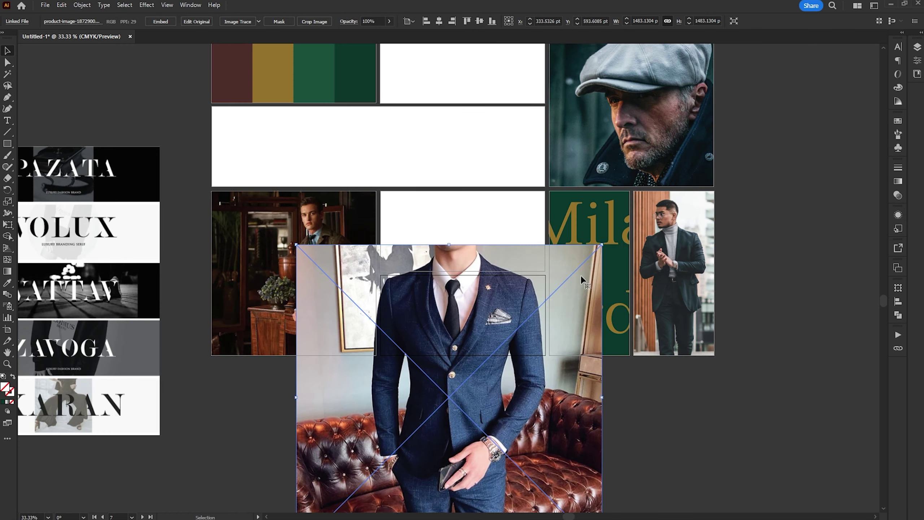
Enlarge the navy suit photo to about 1795 pt wide and center the chest over the small lower-middle cell
{"action": "left_click_drag", "start_coordinate": [642, 204], "coordinate": [683, 205]}
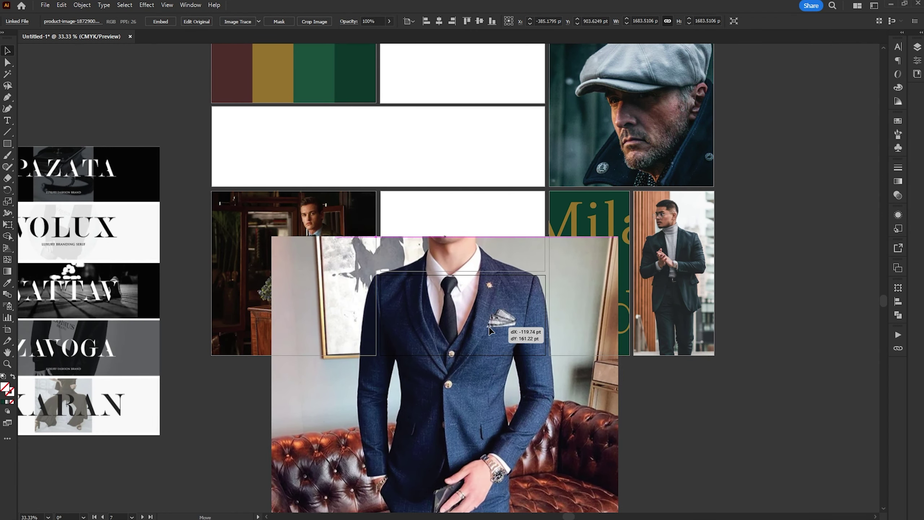
{"action": "left_click_drag", "start_coordinate": [454, 305], "coordinate": [470, 309]}
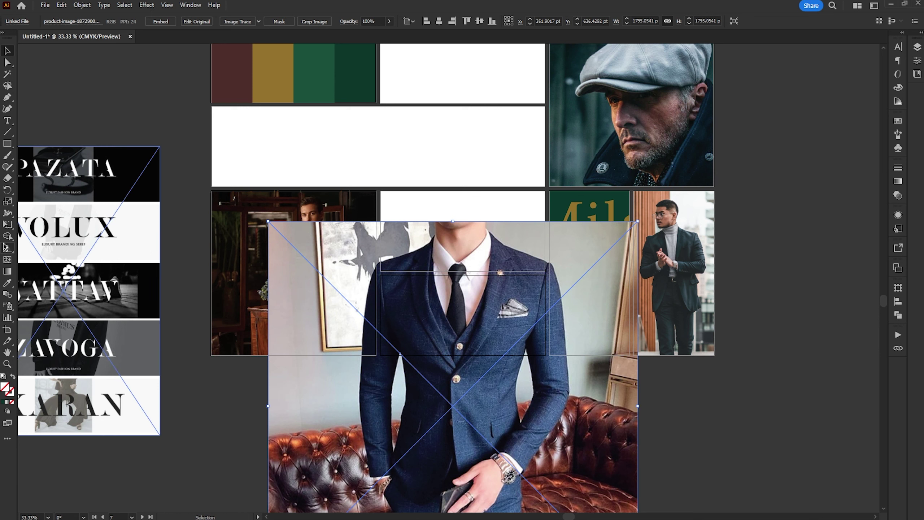
{"action": "left_click_drag", "start_coordinate": [574, 308], "coordinate": [513, 313]}
Rotate the spare dark green rectangle to horizontal and place it over the navy suit photo at the lower-middle cell
{"action": "left_click", "coordinate": [741, 400]}
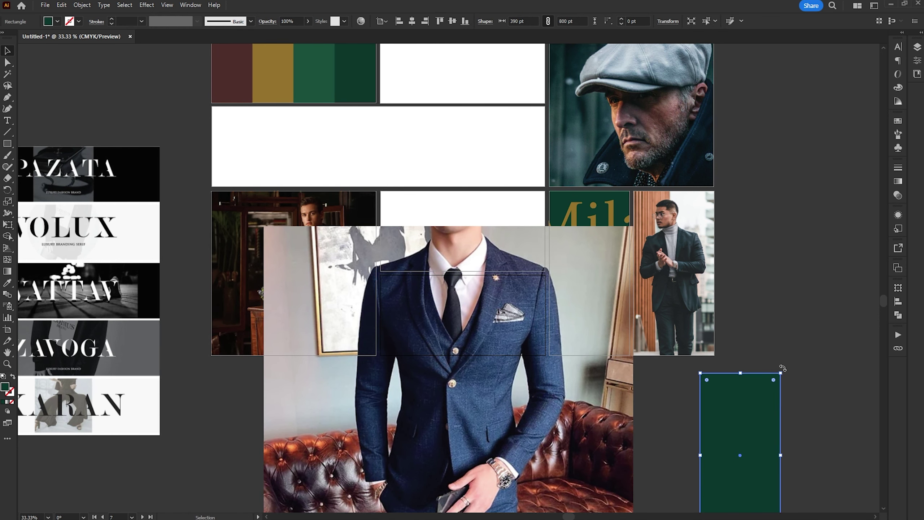
{"action": "left_click_drag", "start_coordinate": [781, 371], "coordinate": [819, 408]}
{"action": "left_click_drag", "start_coordinate": [706, 399], "coordinate": [443, 301]}
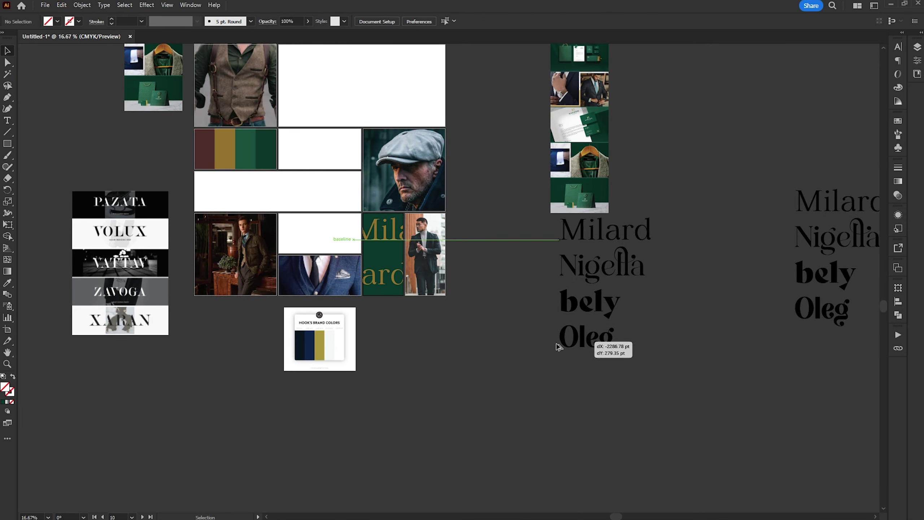
Bring the font samples closer to the mood board and color the enlarged Nigella lettering over the whisky photo dark green
{"action": "left_click_drag", "start_coordinate": [584, 341], "coordinate": [513, 340]}
{"action": "double_click", "coordinate": [541, 350]}
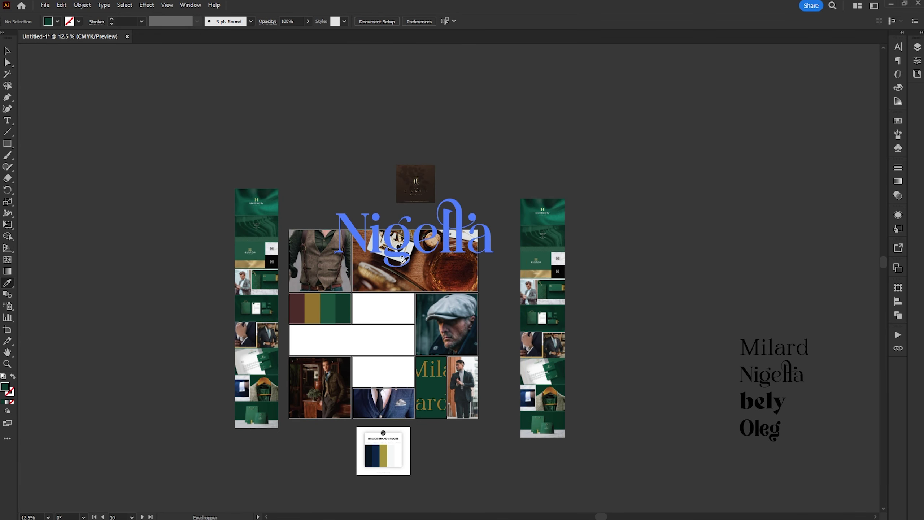
{"action": "double_click", "coordinate": [401, 258]}
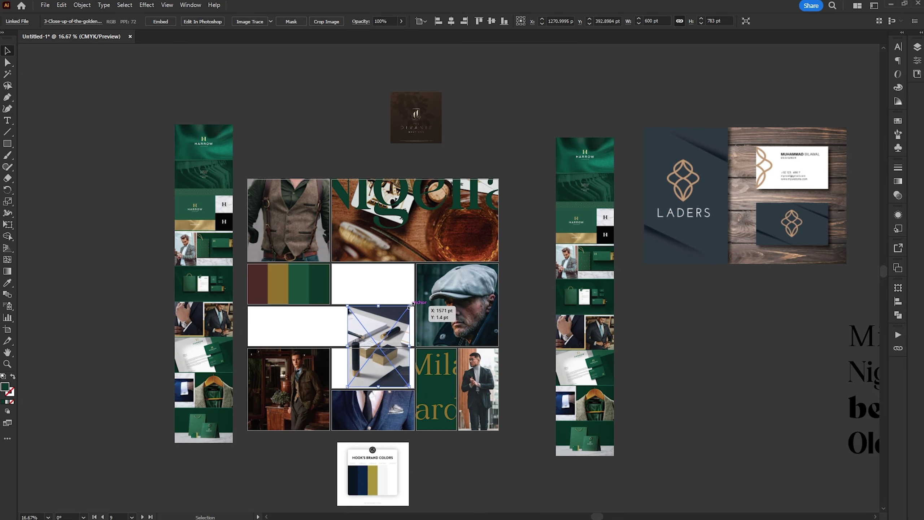
Resize and position the business-card stationery photo in the middle cell beneath the whisky photo
{"action": "left_click_drag", "start_coordinate": [456, 302], "coordinate": [350, 361]}
{"action": "left_click_drag", "start_coordinate": [378, 441], "coordinate": [368, 289]}
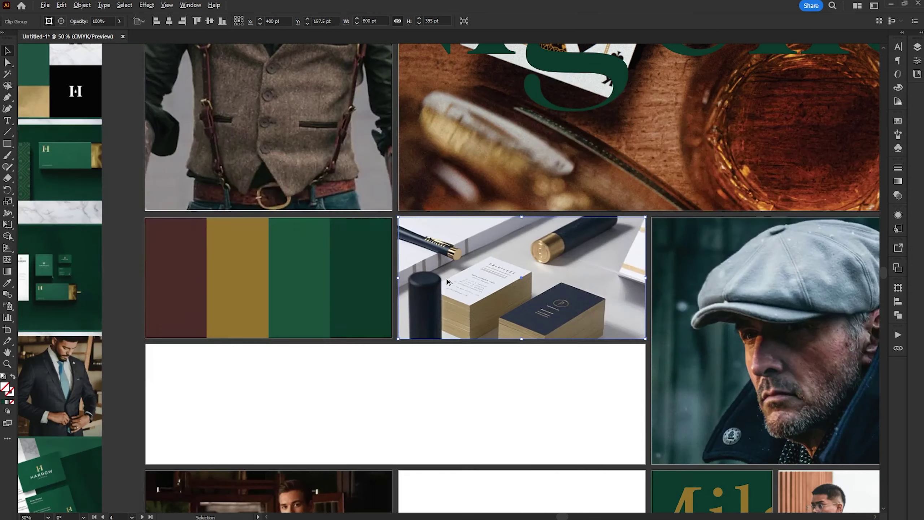
{"action": "key", "text": "ctrl+alt+0"}
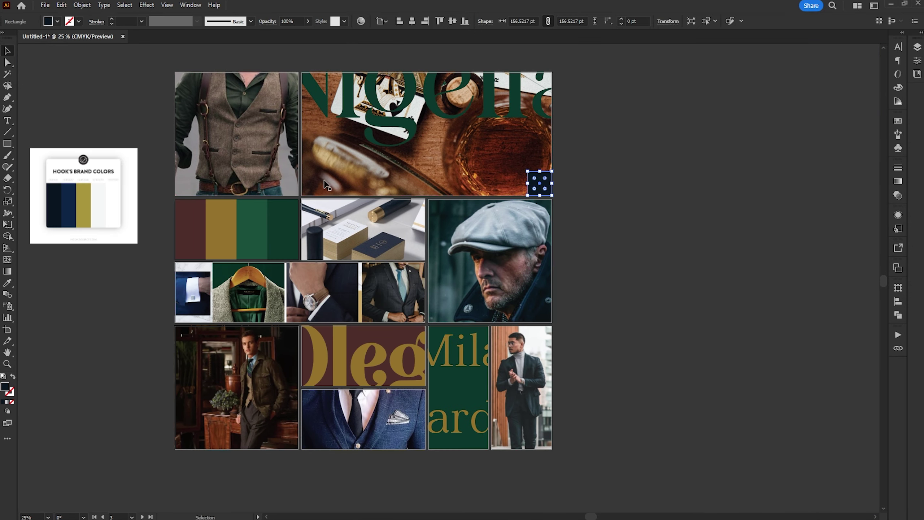
Duplicate the navy square into a row along the whisky photo's lower edge and align the row flush with that edge
{"action": "left_click_drag", "start_coordinate": [543, 190], "coordinate": [519, 190]}
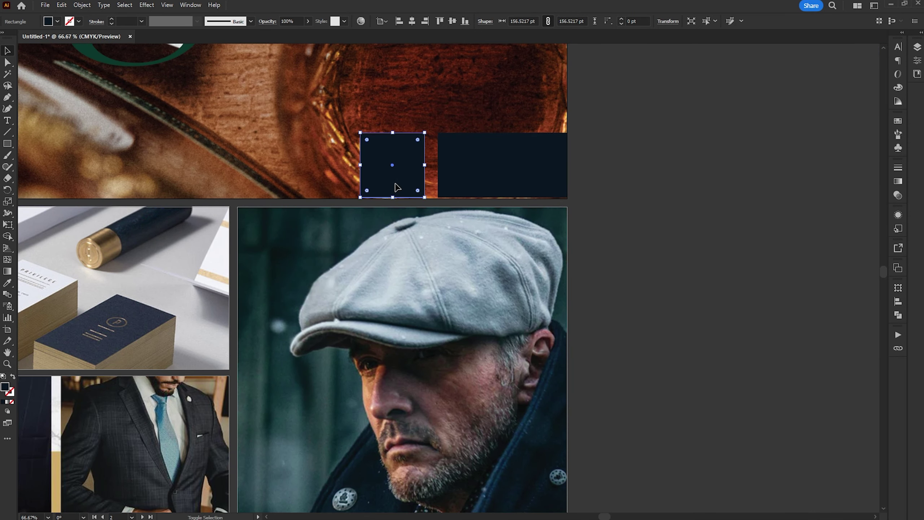
{"action": "left_click_drag", "start_coordinate": [396, 188], "coordinate": [469, 189]}
{"action": "key", "text": "ctrl+d"}
{"action": "key", "text": "ctrl+d"}
{"action": "key", "text": "ctrl+d"}
{"action": "scroll", "coordinate": [426, 167], "scroll_direction": "up", "scroll_amount": 4}
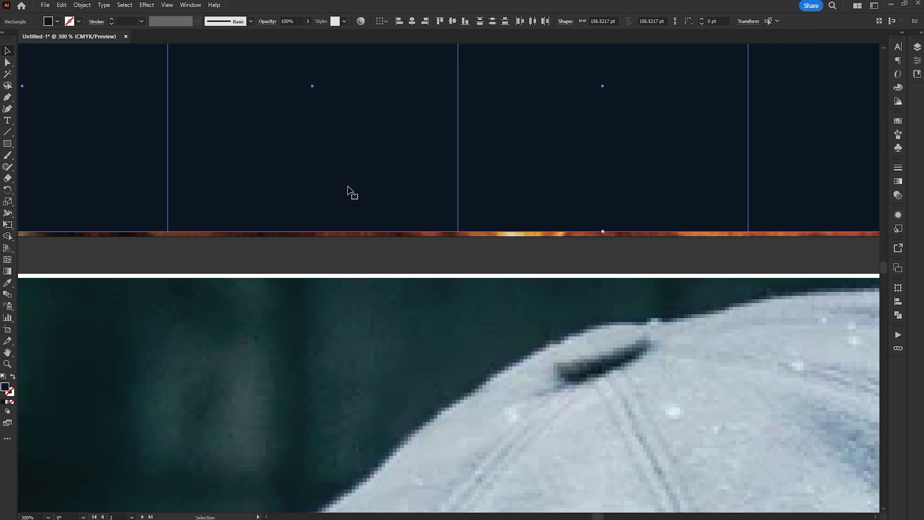
{"action": "left_click", "coordinate": [366, 271]}
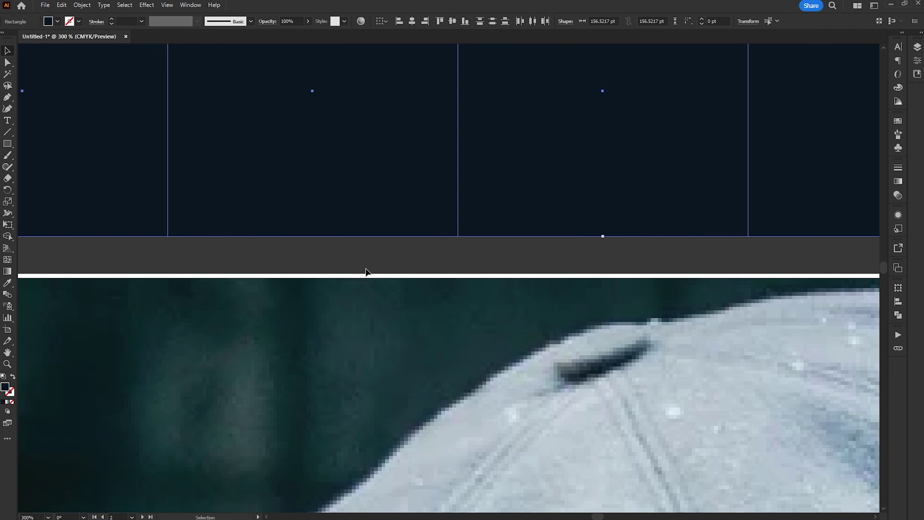
{"action": "scroll", "coordinate": [569, 253], "scroll_direction": "down", "scroll_amount": 4}
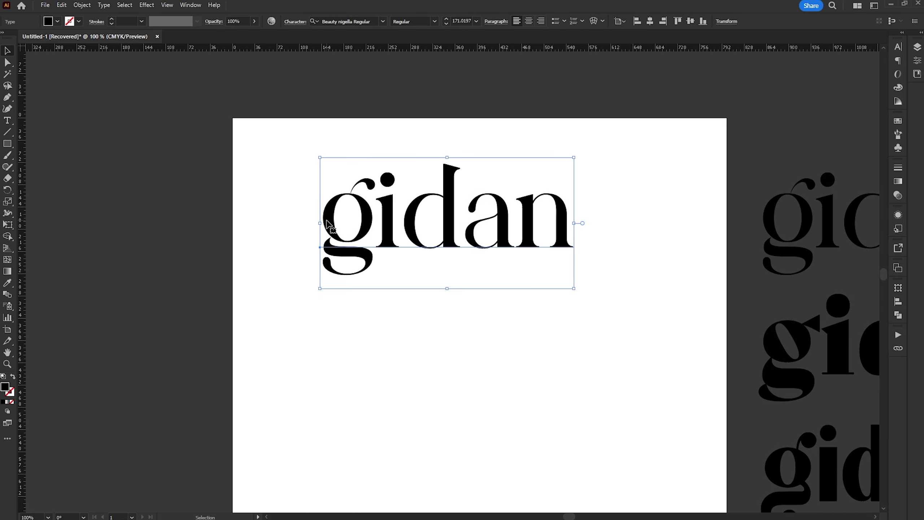
Ungroup the outlined gidan letters and open the fill color for the letter g
{"action": "scroll", "coordinate": [329, 224], "scroll_direction": "up", "scroll_amount": 2}
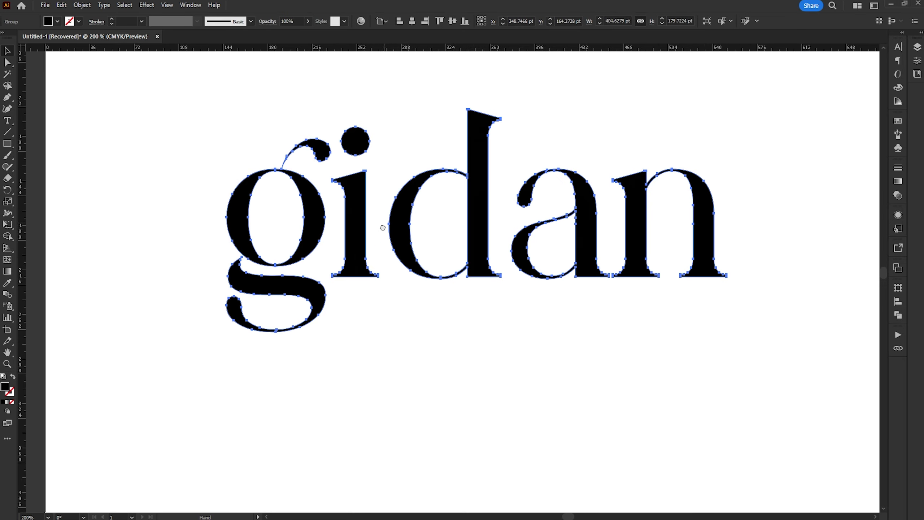
{"action": "left_click", "coordinate": [171, 255]}
{"action": "right_click", "coordinate": [280, 259]}
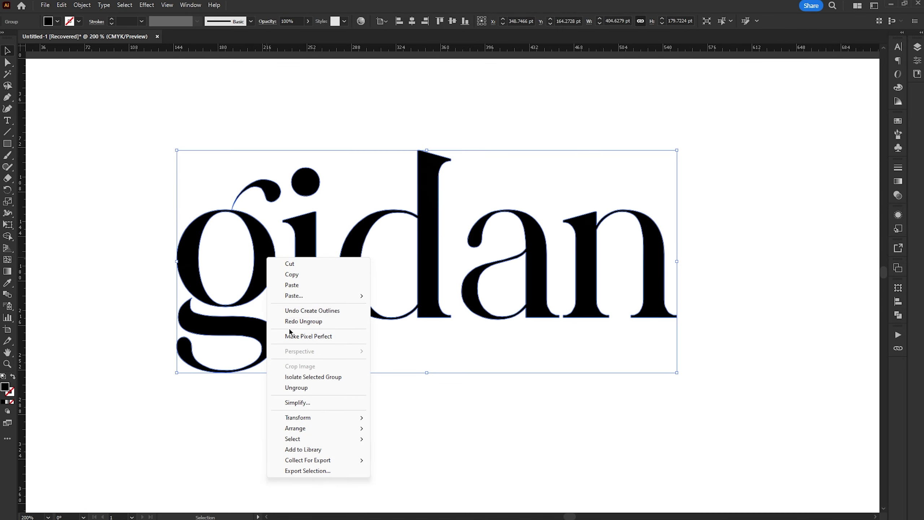
{"action": "left_click", "coordinate": [292, 324]}
{"action": "left_click", "coordinate": [225, 255]}
{"action": "double_click", "coordinate": [4, 387]}
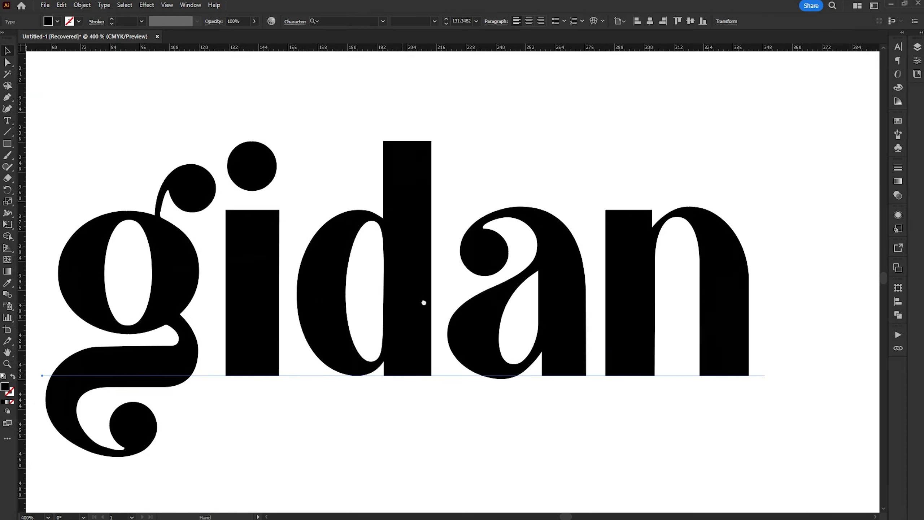
Enclose the ear of the bold g with a gray Pen tool shape and apply a Pathfinder operation to it
{"action": "key", "text": "ctrl+minus"}
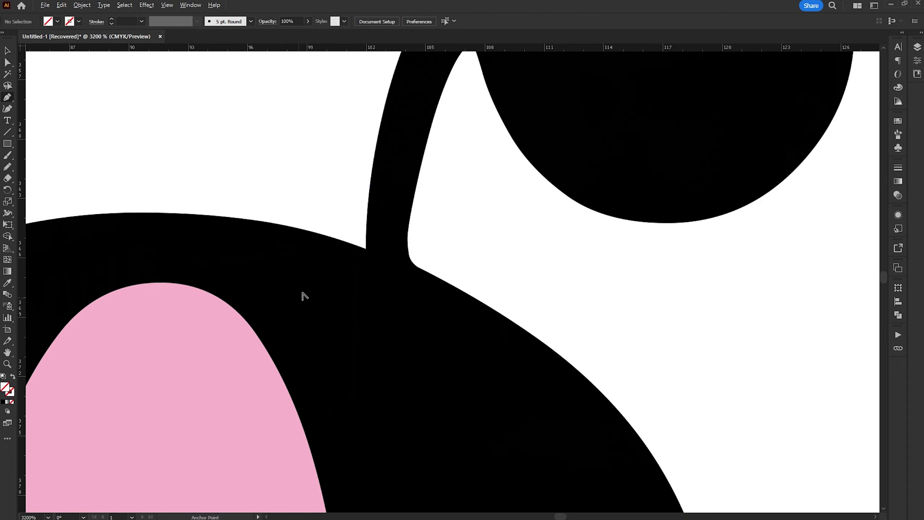
{"action": "left_click", "coordinate": [535, 339]}
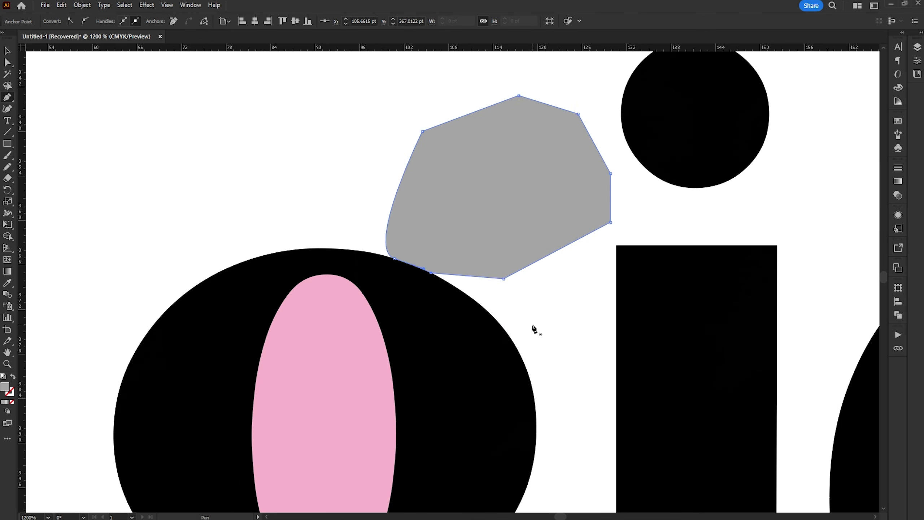
{"action": "left_click", "coordinate": [899, 314]}
{"action": "left_click", "coordinate": [802, 310]}
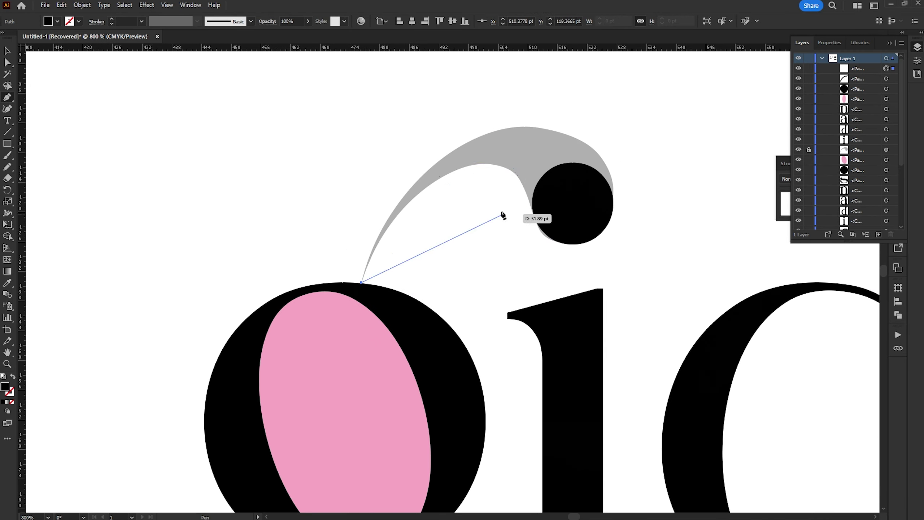
Try to trace the thin g's ear over the gray guide shape with the Pen tool
{"action": "left_click_drag", "start_coordinate": [565, 146], "coordinate": [564, 144]}
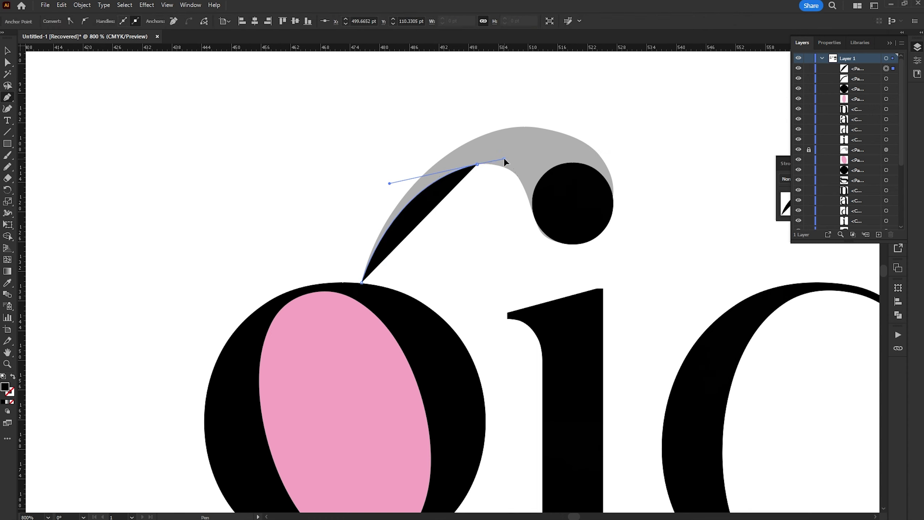
{"action": "left_click_drag", "start_coordinate": [538, 251], "coordinate": [538, 251]}
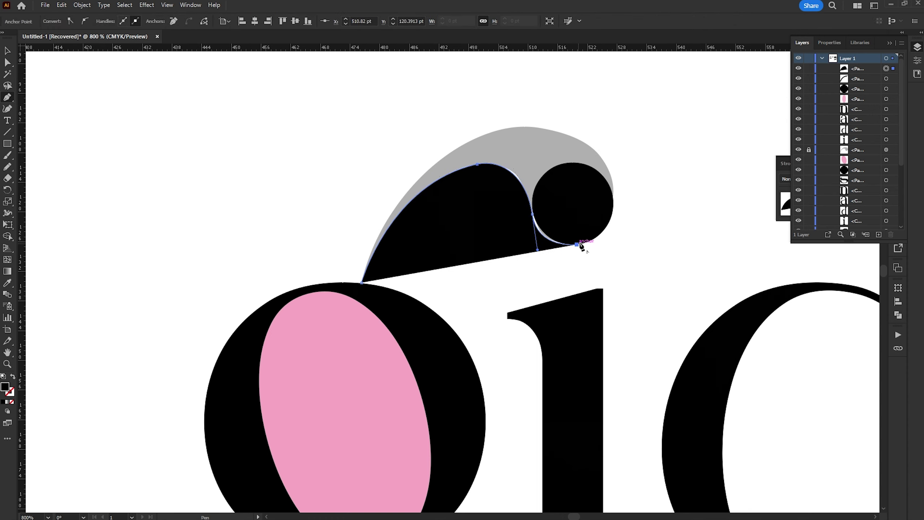
{"action": "left_click_drag", "start_coordinate": [594, 98], "coordinate": [592, 101]}
{"action": "left_click_drag", "start_coordinate": [348, 346], "coordinate": [349, 345]}
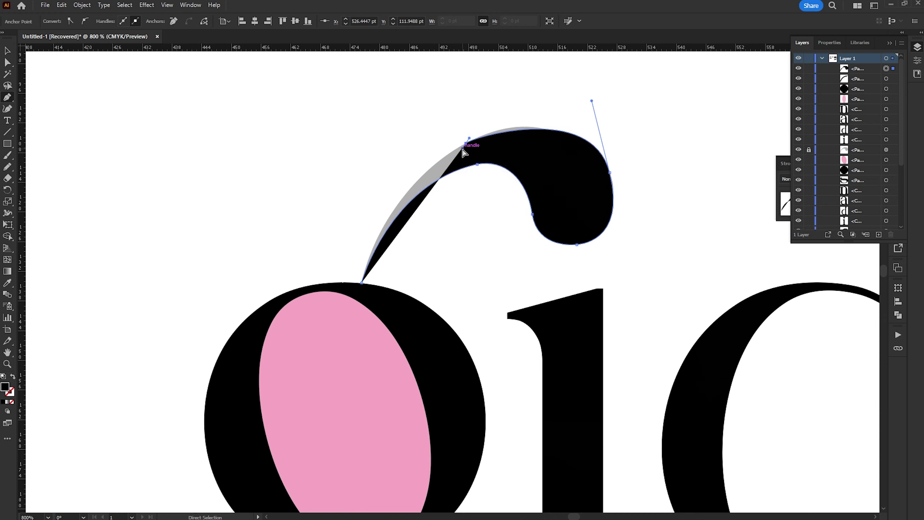
{"action": "left_click_drag", "start_coordinate": [592, 100], "coordinate": [591, 103]}
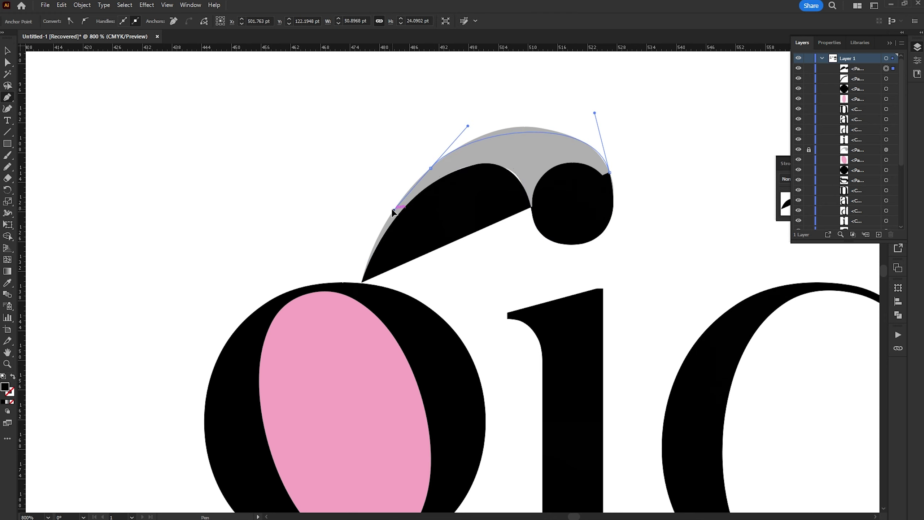
{"action": "left_click", "coordinate": [393, 212]}
{"action": "key", "text": "ctrl+z"}
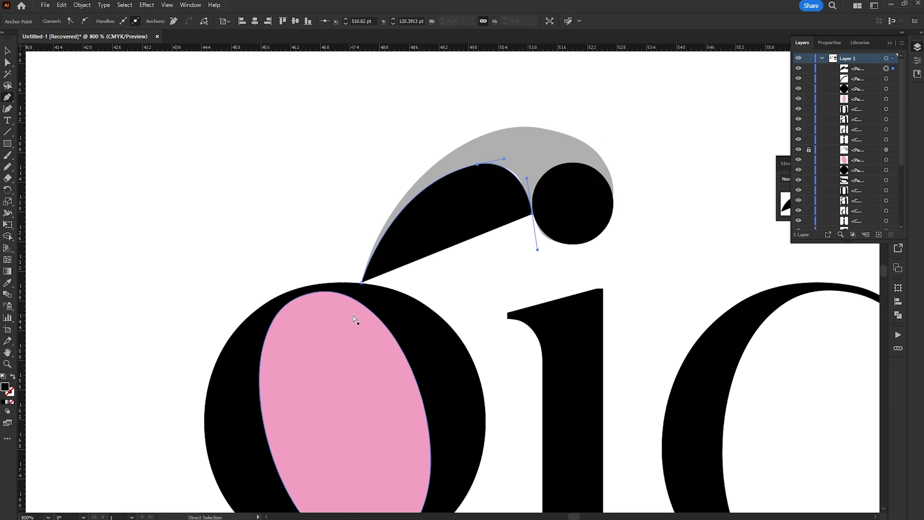
{"action": "key", "text": "ctrl+z"}
Try to complete the Pen tool trace of the thin g's ear around the round terminal and shift it horizontally
{"action": "scroll", "coordinate": [529, 205], "scroll_direction": "up", "scroll_amount": 2}
{"action": "left_click_drag", "start_coordinate": [534, 178], "coordinate": [543, 209]}
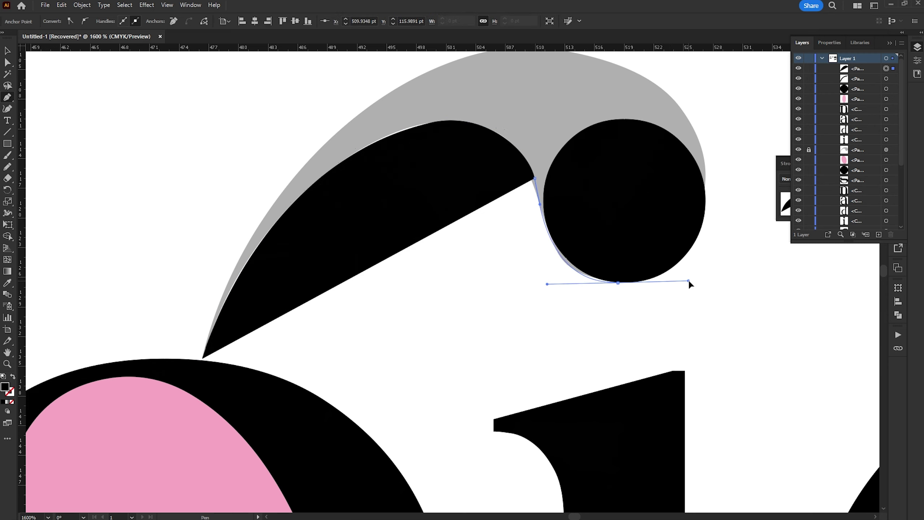
{"action": "left_click_drag", "start_coordinate": [690, 284], "coordinate": [738, 278]}
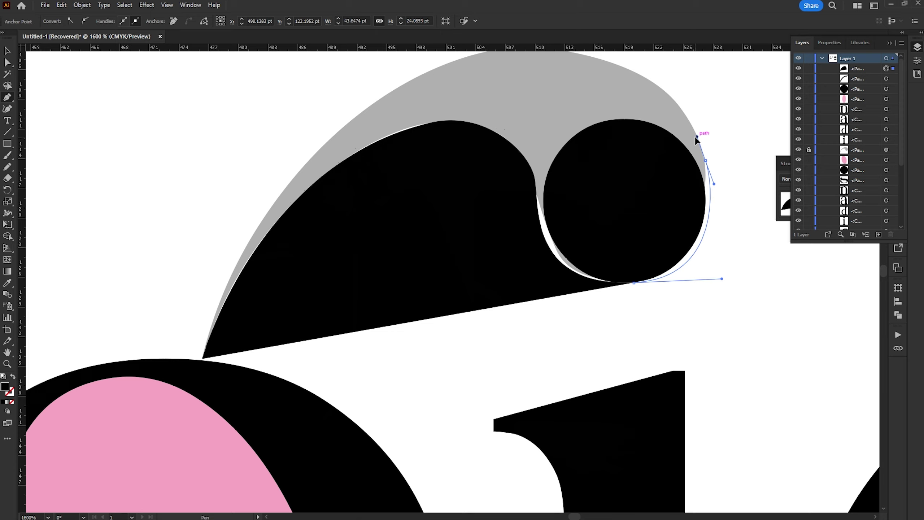
{"action": "left_click_drag", "start_coordinate": [655, 84], "coordinate": [688, 99]}
{"action": "scroll", "coordinate": [606, 91], "scroll_direction": "down", "scroll_amount": 1}
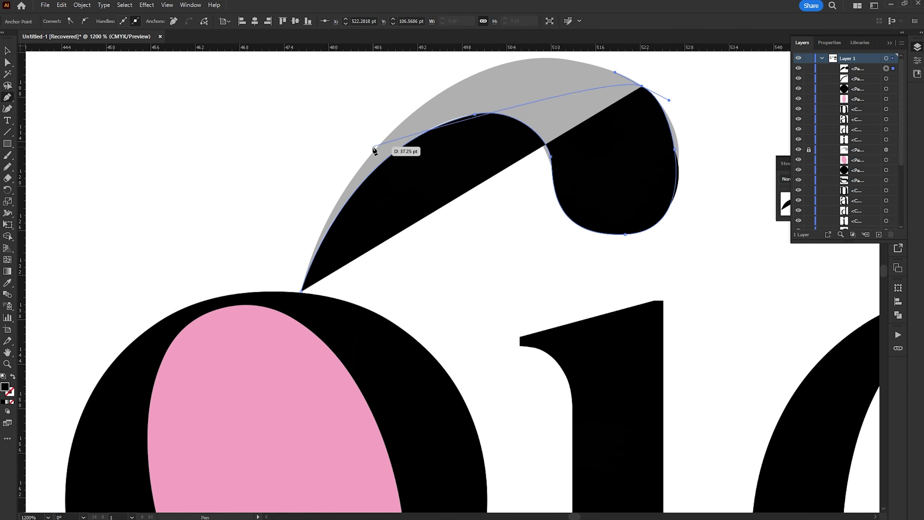
{"action": "left_click_drag", "start_coordinate": [211, 361], "coordinate": [203, 370]}
{"action": "left_click_drag", "start_coordinate": [546, 117], "coordinate": [537, 124]}
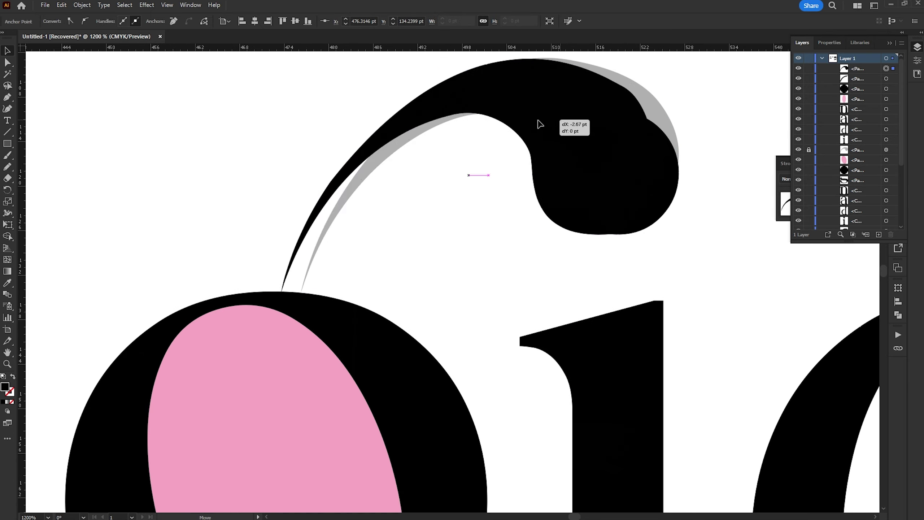
{"action": "scroll", "coordinate": [537, 124], "scroll_direction": "down", "scroll_amount": 2}
{"action": "scroll", "coordinate": [453, 248], "scroll_direction": "up", "scroll_amount": 2}
Unlock the gray ear shape and fit its lower and outer anchor points to the black circle's edge
{"action": "key", "text": "a"}
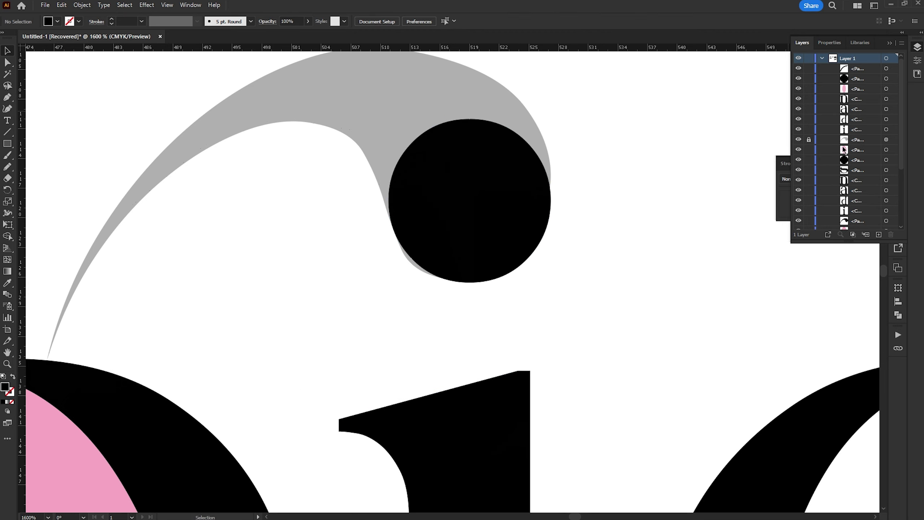
{"action": "key", "text": "ctrl+alt+2"}
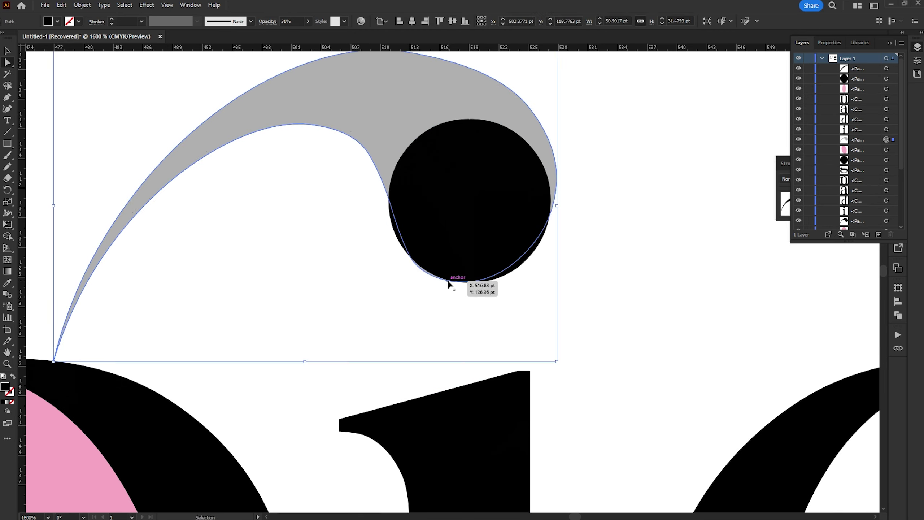
{"action": "left_click_drag", "start_coordinate": [550, 187], "coordinate": [551, 202]}
{"action": "scroll", "coordinate": [550, 198], "scroll_direction": "up", "scroll_amount": 2}
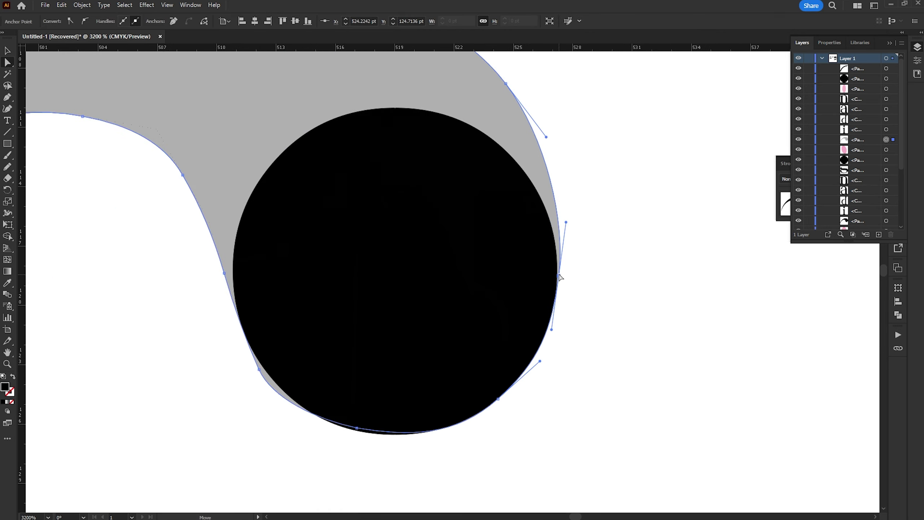
{"action": "left_click_drag", "start_coordinate": [263, 368], "coordinate": [263, 367]}
{"action": "scroll", "coordinate": [328, 257], "scroll_direction": "up", "scroll_amount": 2}
{"action": "left_click_drag", "start_coordinate": [357, 428], "coordinate": [357, 428]}
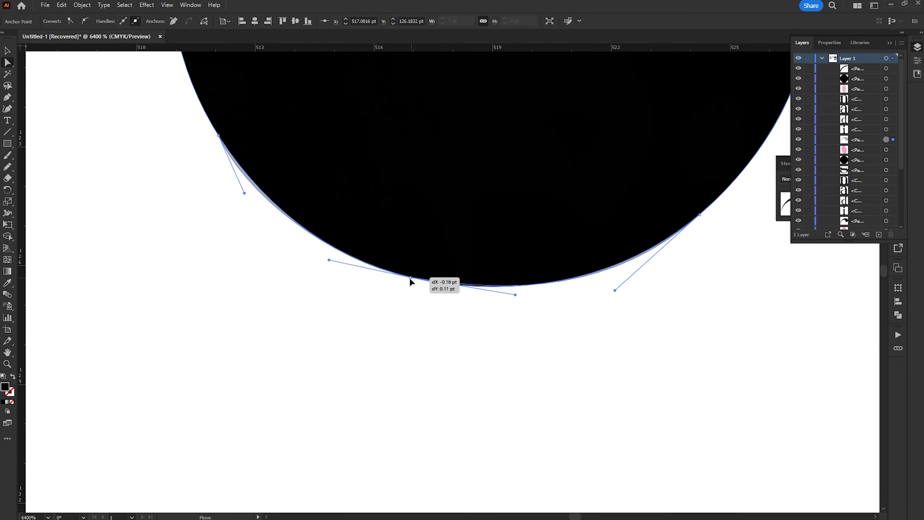
Reshape the inner curve of the gray ear into a smooth arch that meets the circle, adjusting its anchors and handles
{"action": "scroll", "coordinate": [385, 320], "scroll_direction": "down", "scroll_amount": 3}
{"action": "left_click_drag", "start_coordinate": [409, 277], "coordinate": [383, 293]}
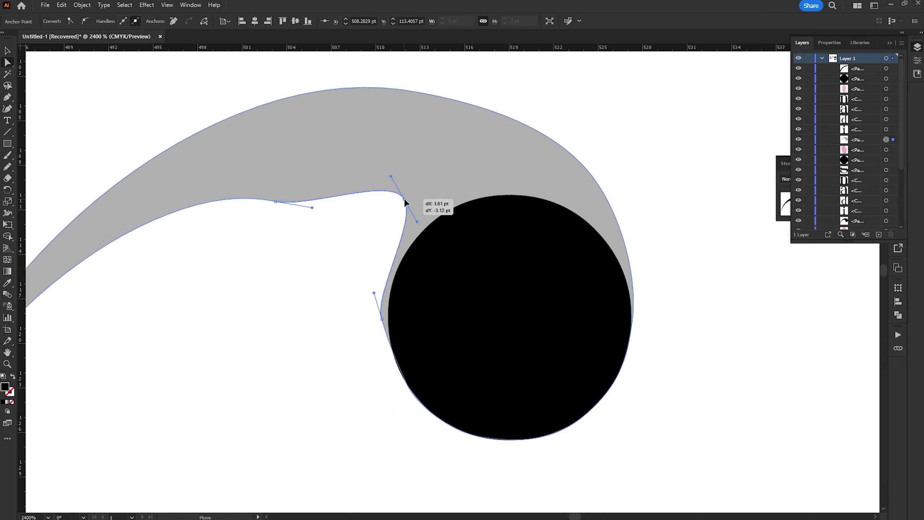
{"action": "left_click_drag", "start_coordinate": [404, 199], "coordinate": [404, 199]}
{"action": "left_click_drag", "start_coordinate": [381, 319], "coordinate": [388, 312]}
{"action": "scroll", "coordinate": [388, 340], "scroll_direction": "up", "scroll_amount": 2}
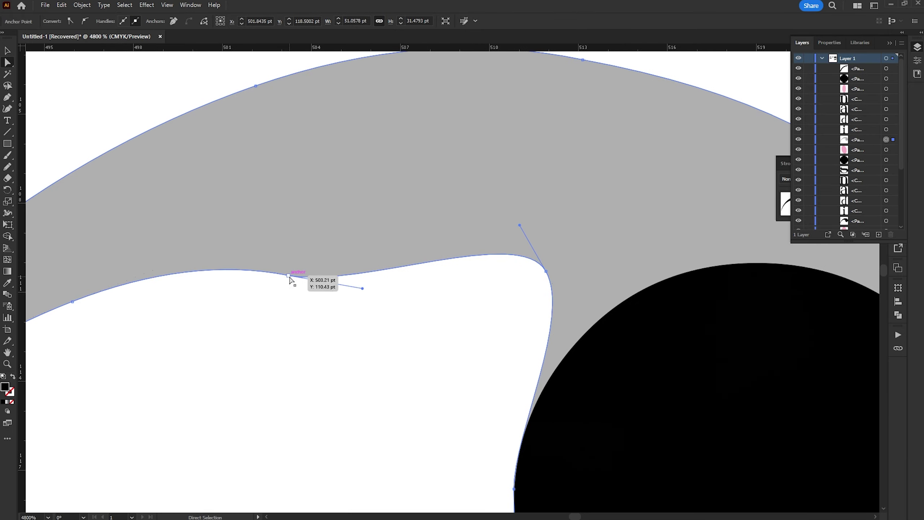
{"action": "left_click_drag", "start_coordinate": [299, 278], "coordinate": [320, 231]}
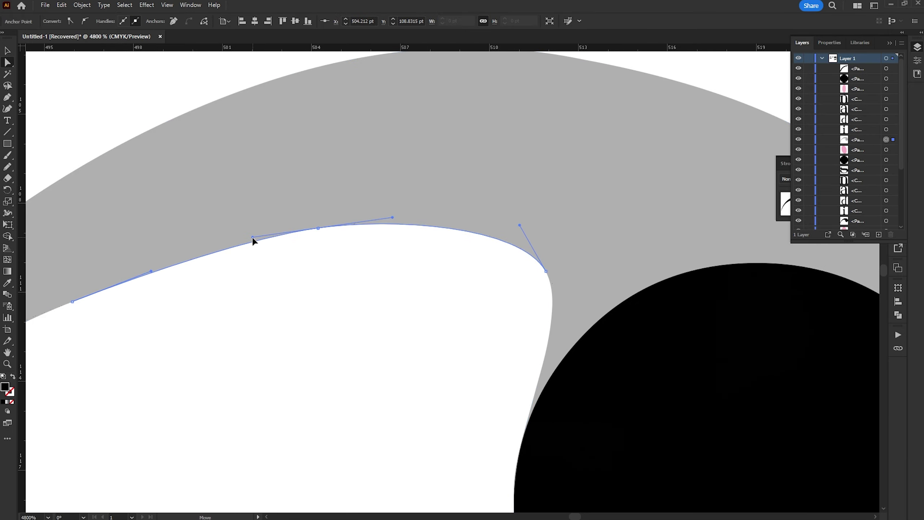
{"action": "scroll", "coordinate": [438, 344], "scroll_direction": "down", "scroll_amount": 4}
{"action": "scroll", "coordinate": [429, 303], "scroll_direction": "up", "scroll_amount": 3}
{"action": "left_click_drag", "start_coordinate": [455, 347], "coordinate": [450, 323]}
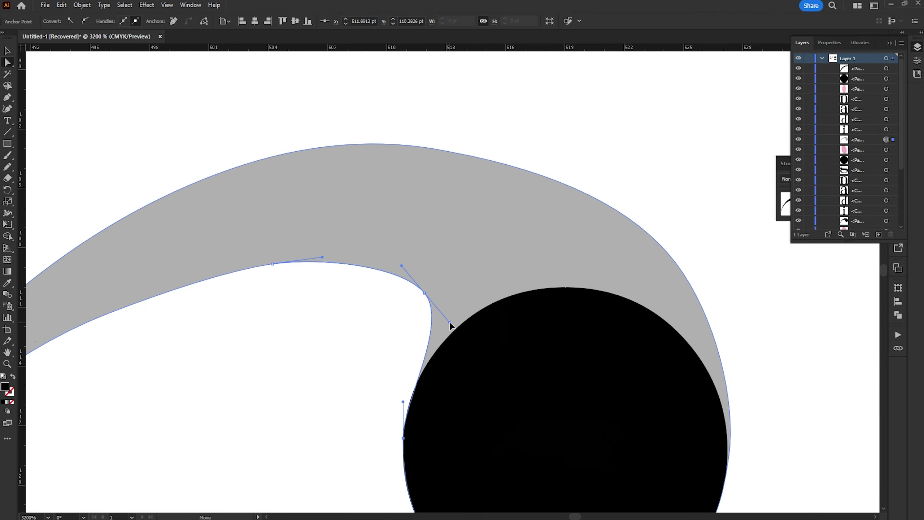
{"action": "scroll", "coordinate": [470, 292], "scroll_direction": "down", "scroll_amount": 8}
{"action": "left_click", "coordinate": [235, 218]}
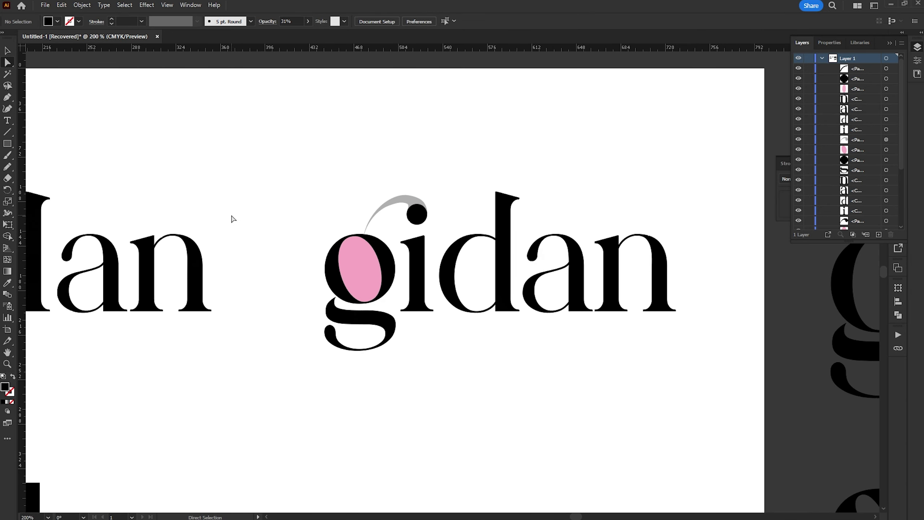
Draw a pink spacing bar about 11.5 × 46 pt between the g and i and copy it into the other letter gaps
{"action": "scroll", "coordinate": [429, 189], "scroll_direction": "up", "scroll_amount": 3}
{"action": "left_click_drag", "start_coordinate": [247, 275], "coordinate": [333, 359]}
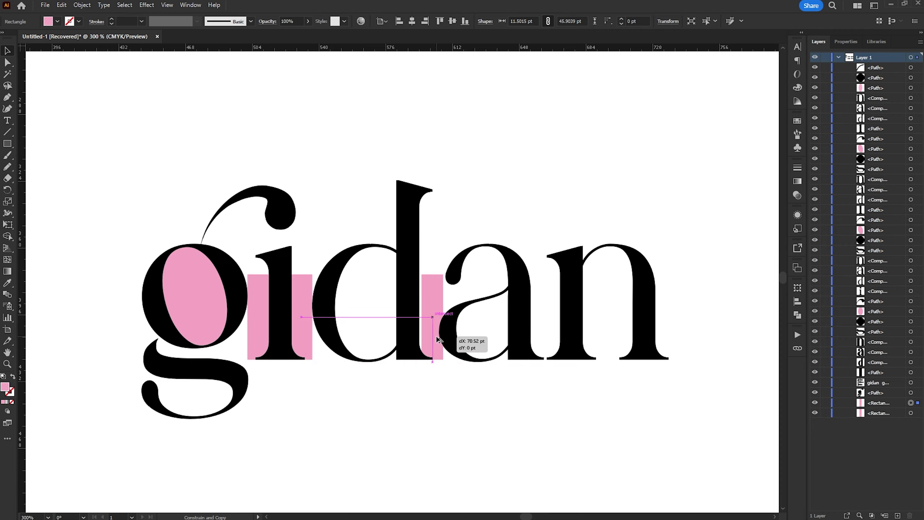
{"action": "left_click_drag", "start_coordinate": [541, 338], "coordinate": [541, 338]}
{"action": "scroll", "coordinate": [541, 338], "scroll_direction": "up", "scroll_amount": 3}
{"action": "scroll", "coordinate": [444, 444], "scroll_direction": "down", "scroll_amount": 6}
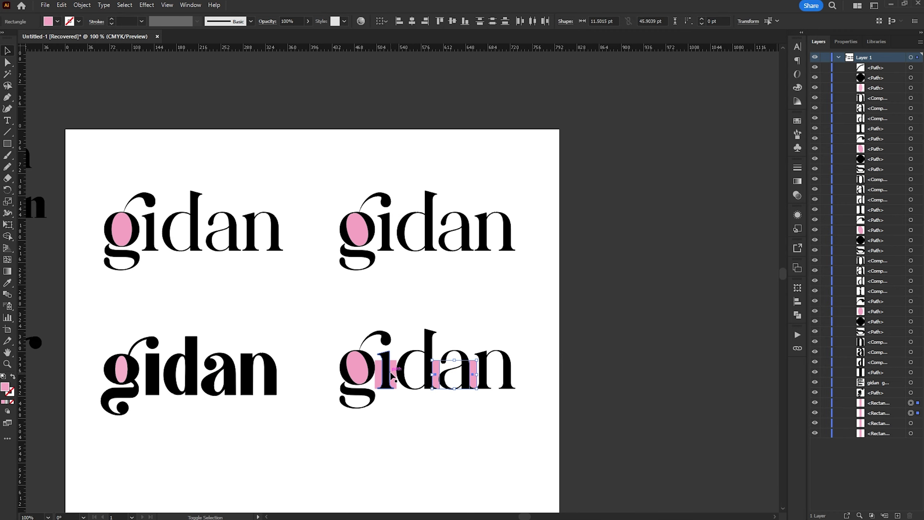
{"action": "left_click_drag", "start_coordinate": [431, 308], "coordinate": [431, 309]}
Duplicate the gidan wordmark below the version with pink spacing bars and rotate the copy 180 degrees
{"action": "scroll", "coordinate": [442, 392], "scroll_direction": "up", "scroll_amount": 3}
{"action": "scroll", "coordinate": [442, 392], "scroll_direction": "down", "scroll_amount": 5}
{"action": "key", "text": "ctrl+v"}
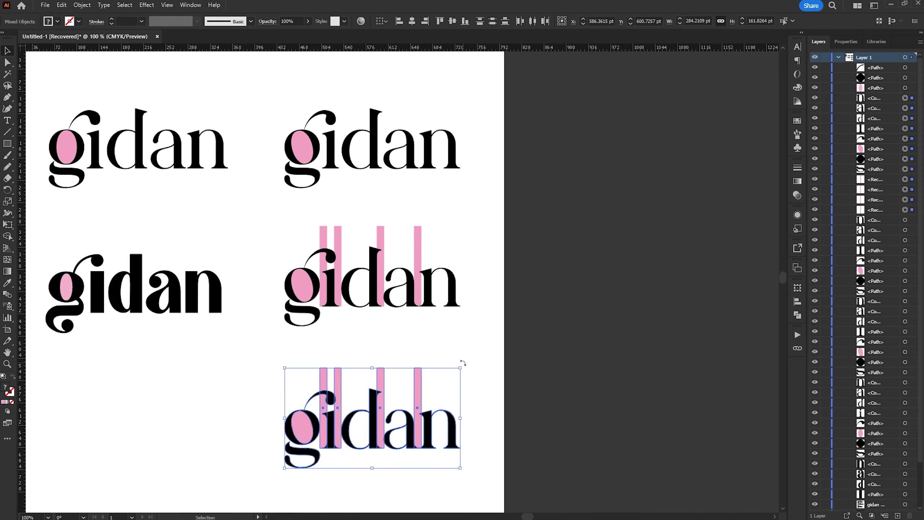
{"action": "left_click_drag", "start_coordinate": [458, 363], "coordinate": [365, 464]}
{"action": "left_click", "coordinate": [365, 465]}
Examine the letter spacing and balance of the upside-down gidan wordmark, up close and from a distance
{"action": "scroll", "coordinate": [365, 465], "scroll_direction": "up", "scroll_amount": 3}
{"action": "scroll", "coordinate": [256, 254], "scroll_direction": "up", "scroll_amount": 2}
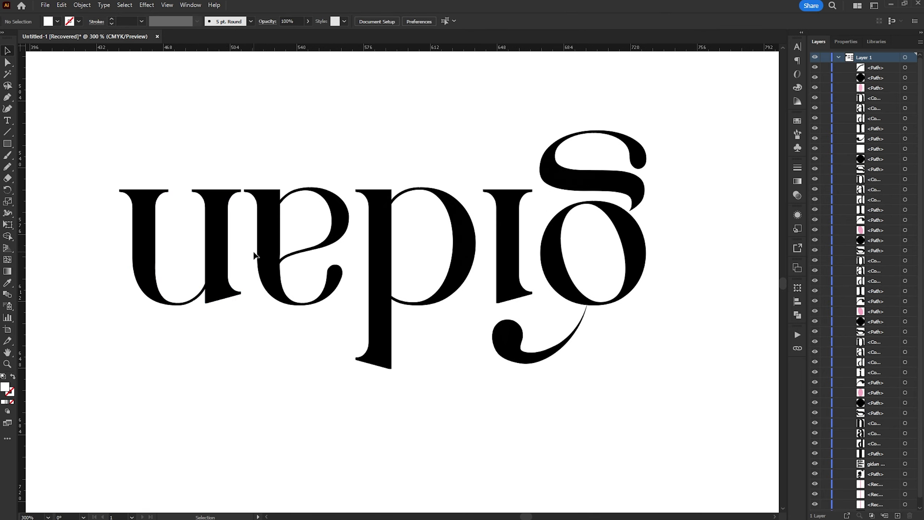
{"action": "left_click", "coordinate": [211, 377]}
{"action": "scroll", "coordinate": [413, 372], "scroll_direction": "down", "scroll_amount": 2}
{"action": "scroll", "coordinate": [521, 403], "scroll_direction": "up", "scroll_amount": 2}
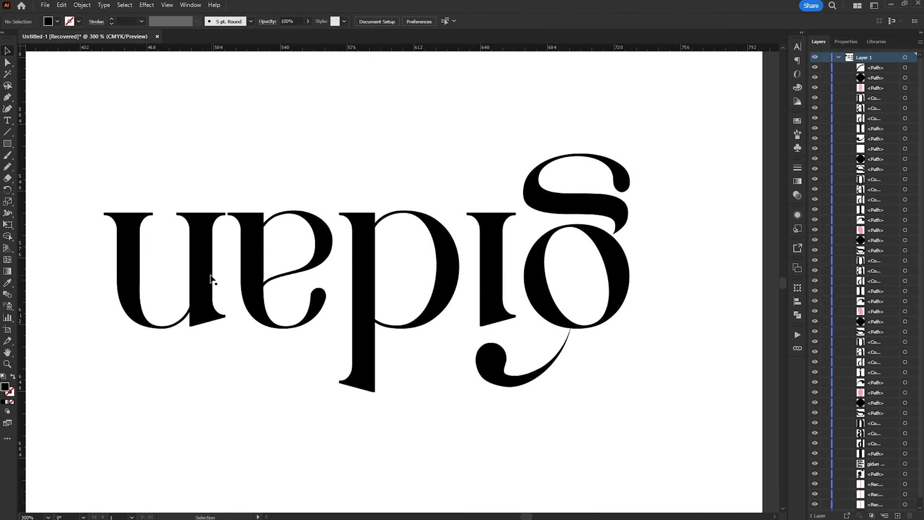
{"action": "scroll", "coordinate": [211, 279], "scroll_direction": "up", "scroll_amount": 3}
{"action": "scroll", "coordinate": [398, 324], "scroll_direction": "up", "scroll_amount": 2}
{"action": "scroll", "coordinate": [388, 413], "scroll_direction": "down", "scroll_amount": 6}
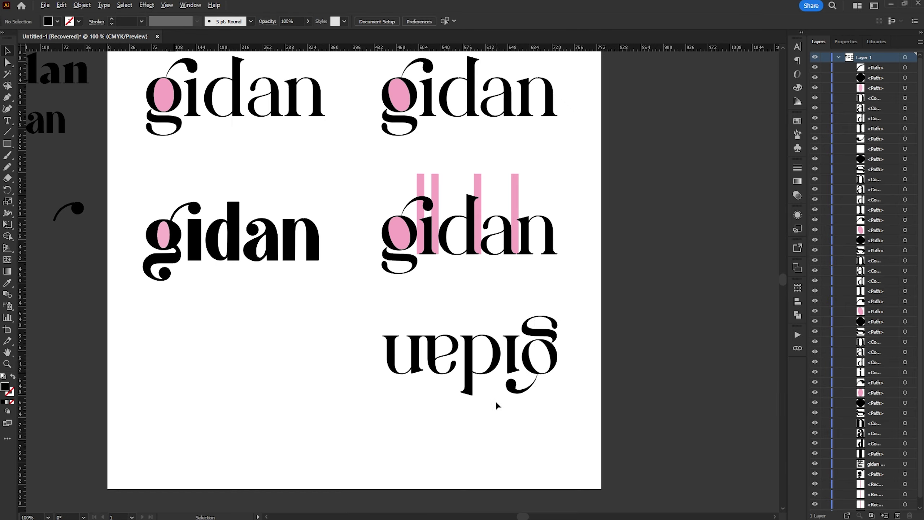
Bridge the narrow gap between the serifs of the a and n with a black Pen tool shape
{"action": "scroll", "coordinate": [497, 405], "scroll_direction": "up", "scroll_amount": 3}
{"action": "key", "text": "p"}
{"action": "scroll", "coordinate": [347, 392], "scroll_direction": "up", "scroll_amount": 8}
{"action": "left_click", "coordinate": [333, 375]}
{"action": "left_click", "coordinate": [389, 375]}
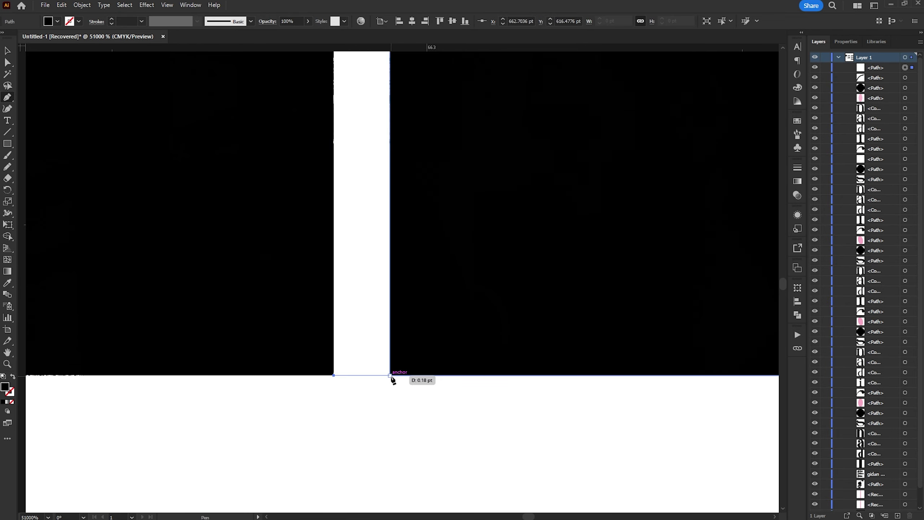
{"action": "scroll", "coordinate": [392, 379], "scroll_direction": "down", "scroll_amount": 3}
{"action": "key", "text": "v"}
{"action": "scroll", "coordinate": [243, 465], "scroll_direction": "down", "scroll_amount": 10}
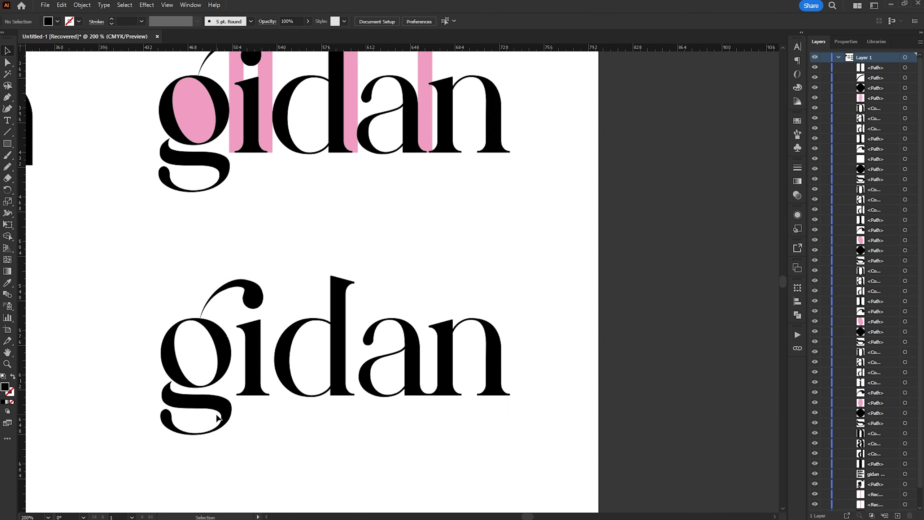
Build construction guides from three concentric circles with paired horizontal and vertical lines, and place the capital G over them
{"action": "scroll", "coordinate": [217, 417], "scroll_direction": "down", "scroll_amount": 3}
{"action": "scroll", "coordinate": [469, 415], "scroll_direction": "left", "scroll_amount": 5}
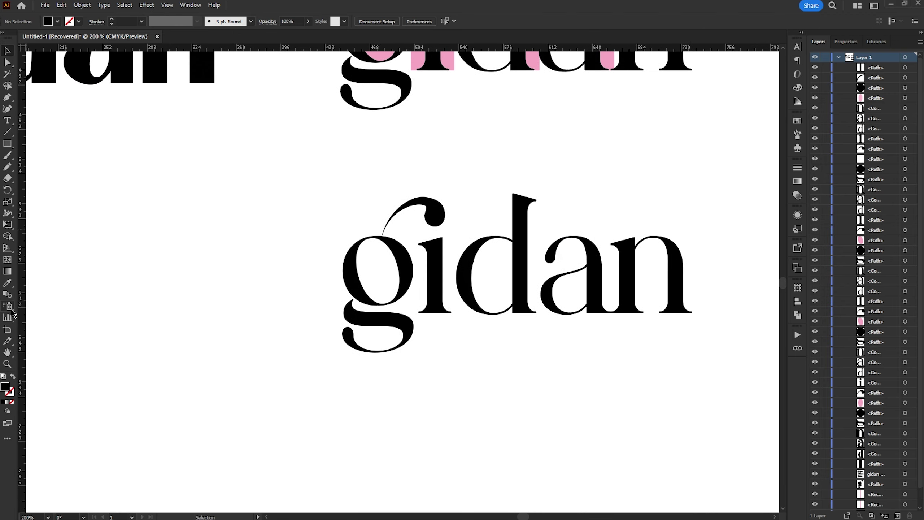
{"action": "scroll", "coordinate": [103, 313], "scroll_direction": "down", "scroll_amount": 4}
{"action": "left_click_drag", "start_coordinate": [206, 303], "coordinate": [398, 303]}
{"action": "left_click_drag", "start_coordinate": [55, 240], "coordinate": [372, 237]}
{"action": "left_click_drag", "start_coordinate": [426, 310], "coordinate": [360, 166]}
{"action": "left_click", "coordinate": [408, 241]}
{"action": "left_click_drag", "start_coordinate": [408, 242], "coordinate": [336, 268]}
{"action": "left_click", "coordinate": [334, 237]}
{"action": "left_click", "coordinate": [340, 182]}
{"action": "scroll", "coordinate": [415, 300], "scroll_direction": "up", "scroll_amount": 3}
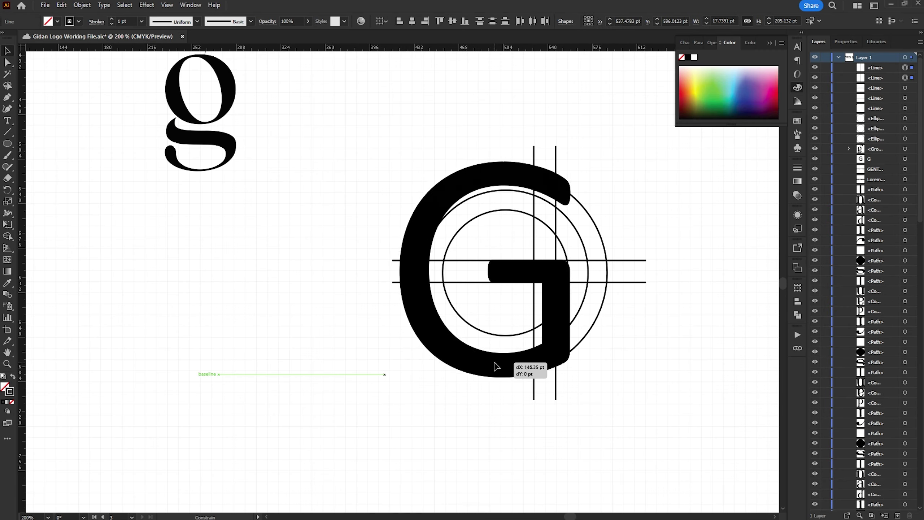
Duplicate the circle-and-line guides into four sets beside the G and shift the vertical line pairs for different variations
{"action": "scroll", "coordinate": [489, 292], "scroll_direction": "down", "scroll_amount": 3}
{"action": "scroll", "coordinate": [464, 290], "scroll_direction": "up", "scroll_amount": 4}
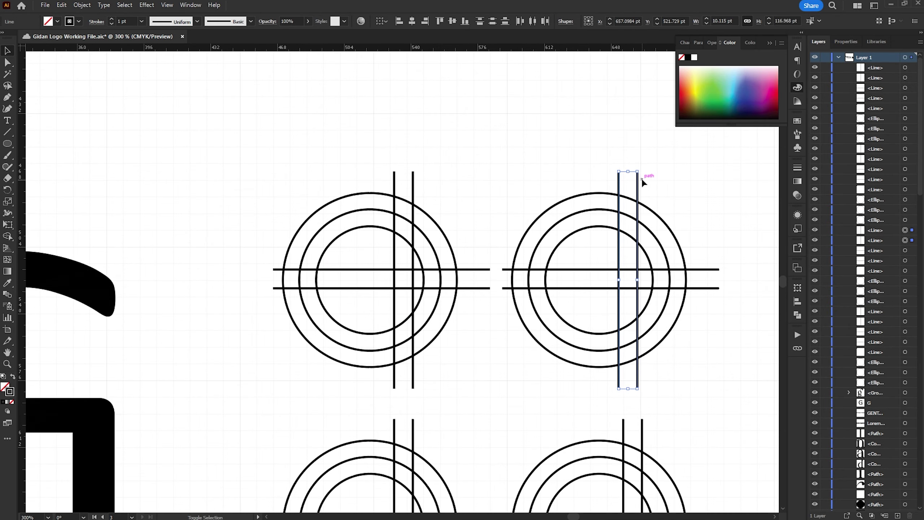
{"action": "key", "text": "ctrl+shift+a"}
{"action": "key", "text": "shift+m"}
{"action": "scroll", "coordinate": [533, 337], "scroll_direction": "down", "scroll_amount": 2}
{"action": "scroll", "coordinate": [532, 336], "scroll_direction": "right", "scroll_amount": 3}
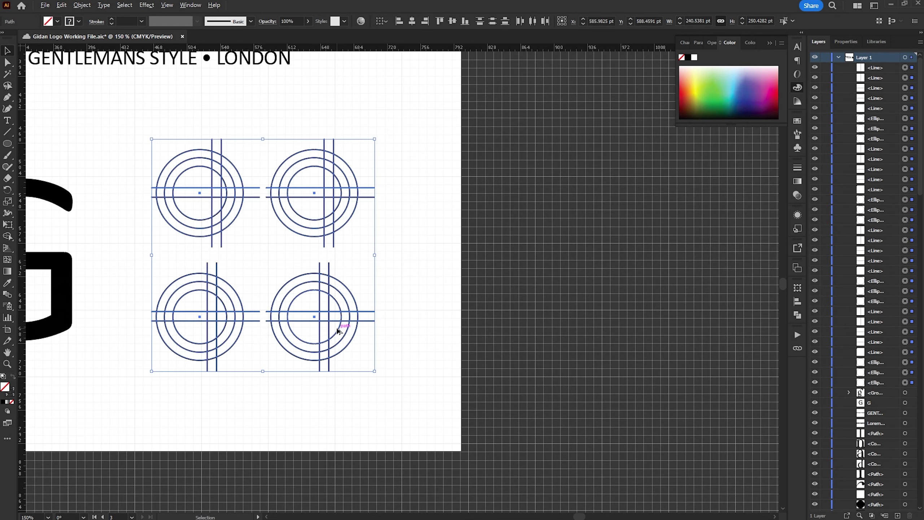
Expand the guide strokes and merge regions of the first circle-and-line set into a solid G with the Shape Builder tool
{"action": "key", "text": "ctrl+shift+a"}
{"action": "key", "text": "shift+m"}
{"action": "scroll", "coordinate": [124, 172], "scroll_direction": "up", "scroll_amount": 2}
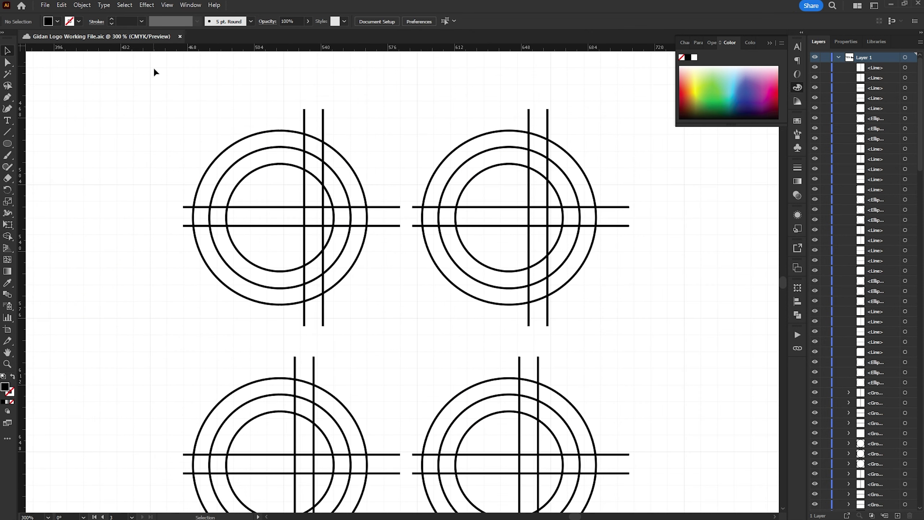
{"action": "mouse_move", "coordinate": [155, 72]}
{"action": "left_mouse_down"}
{"action": "mouse_move", "coordinate": [324, 279]}
{"action": "mouse_move", "coordinate": [310, 144]}
{"action": "mouse_move", "coordinate": [331, 256]}
{"action": "left_mouse_up"}
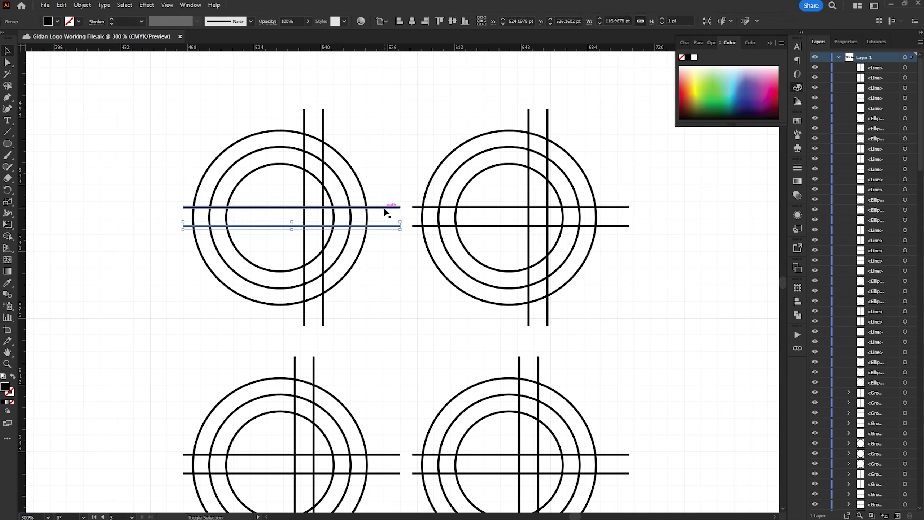
{"action": "mouse_move", "coordinate": [204, 171]}
{"action": "left_mouse_down"}
{"action": "mouse_move", "coordinate": [309, 148]}
{"action": "mouse_move", "coordinate": [361, 255]}
{"action": "left_mouse_up"}
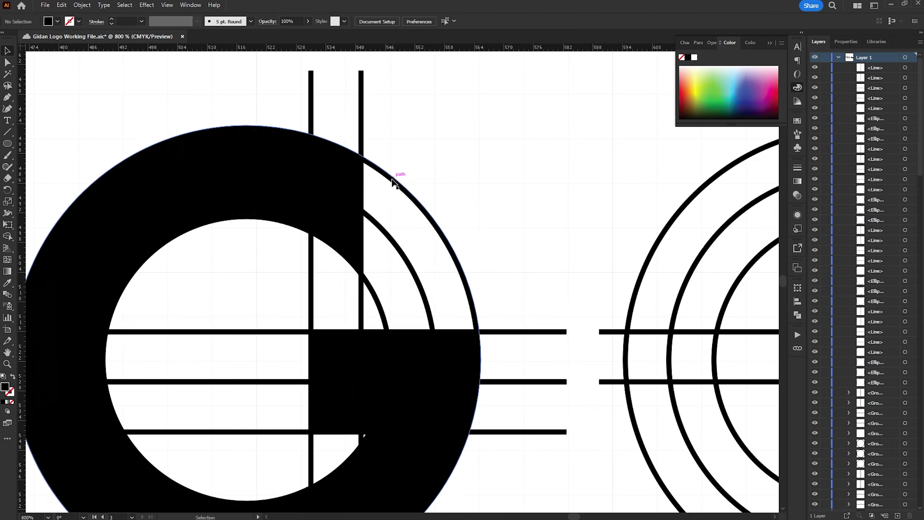
{"action": "left_click_drag", "start_coordinate": [327, 193], "coordinate": [326, 193]}
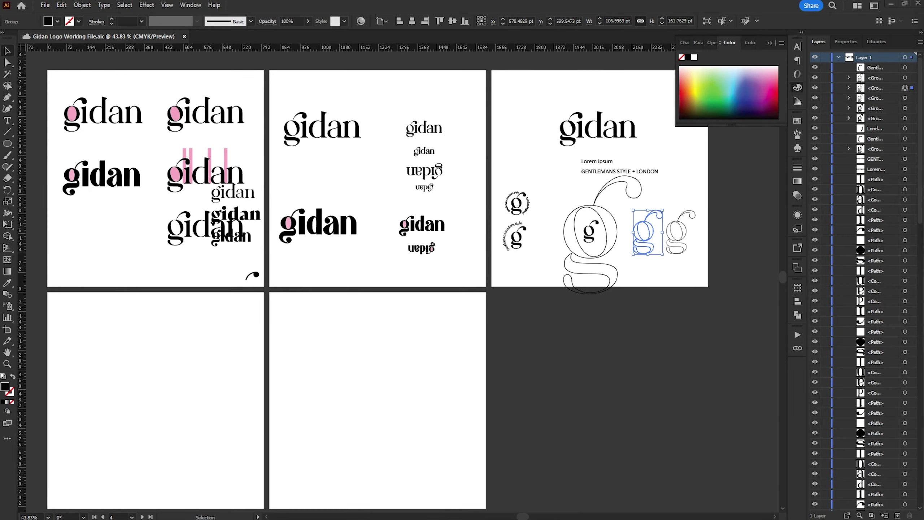
Copy the outlined g onto an empty artboard and make a new pattern from it
{"action": "left_click_drag", "start_coordinate": [79, 320], "coordinate": [79, 321]}
{"action": "scroll", "coordinate": [367, 223], "scroll_direction": "up", "scroll_amount": 3}
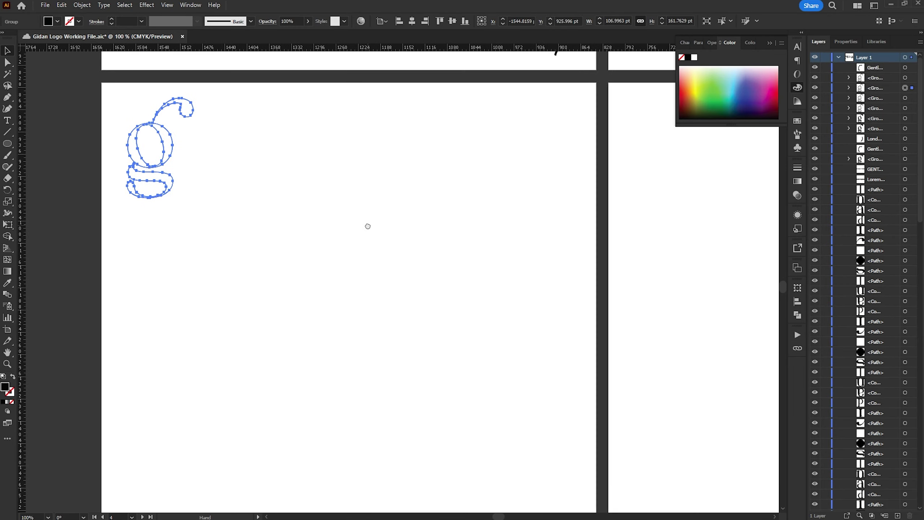
{"action": "scroll", "coordinate": [282, 287], "scroll_direction": "down", "scroll_amount": 5}
{"action": "scroll", "coordinate": [342, 332], "scroll_direction": "up", "scroll_amount": 2}
{"action": "scroll", "coordinate": [233, 351], "scroll_direction": "down", "scroll_amount": 1}
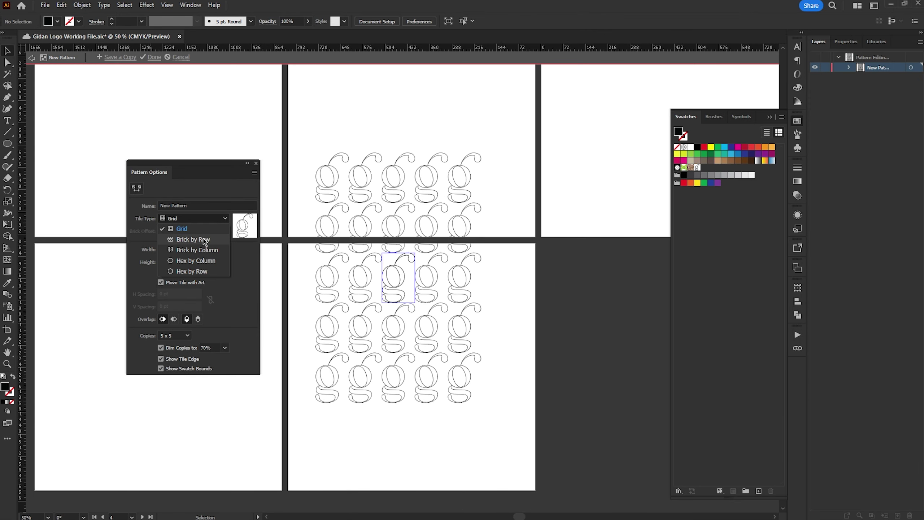
Set the g pattern's tile type to Brick by Row with a brick offset of 2/5
{"action": "left_click", "coordinate": [205, 241]}
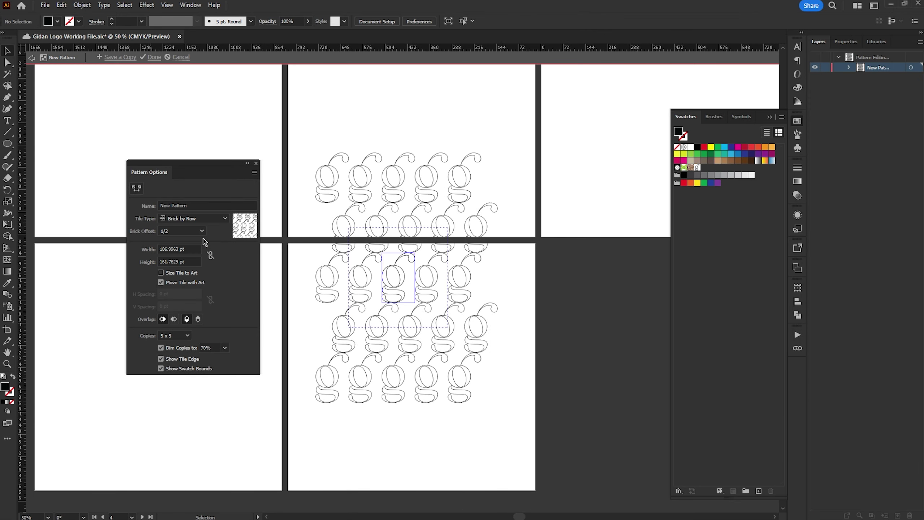
{"action": "left_click", "coordinate": [172, 273]}
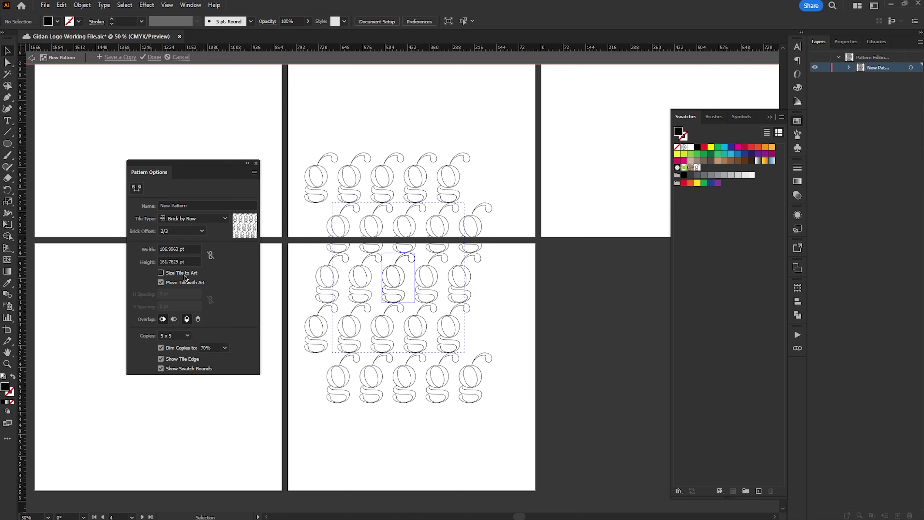
{"action": "left_click", "coordinate": [184, 284]}
{"action": "left_click", "coordinate": [202, 231]}
{"action": "left_click", "coordinate": [180, 297]}
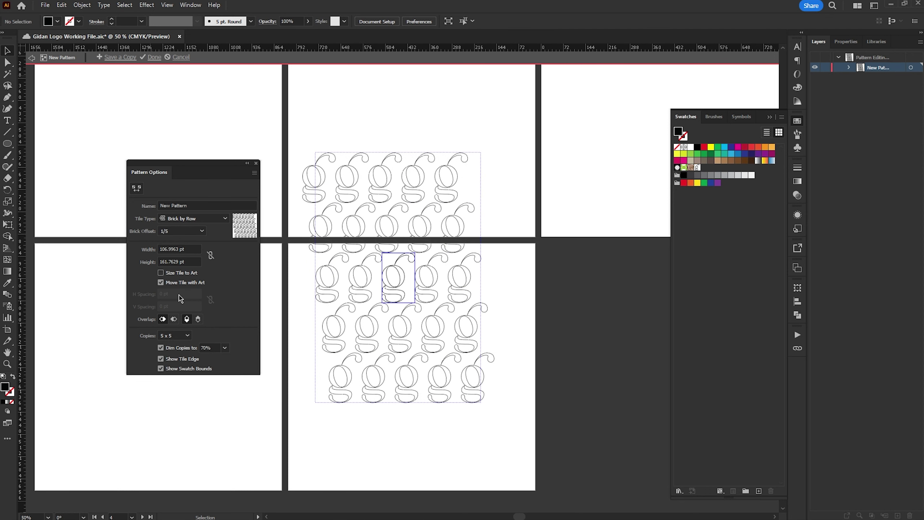
{"action": "left_click", "coordinate": [177, 305]}
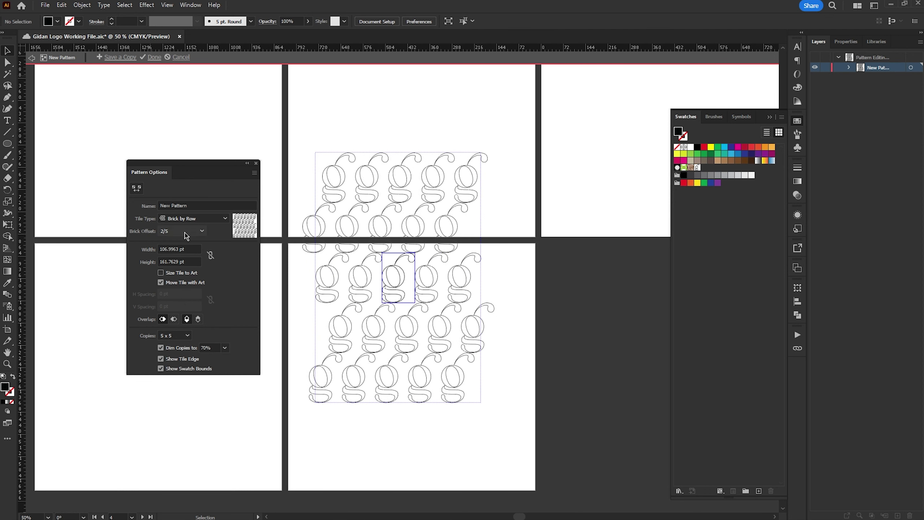
Set the pattern preview to 5 x 7 copies
{"action": "left_click", "coordinate": [175, 474]}
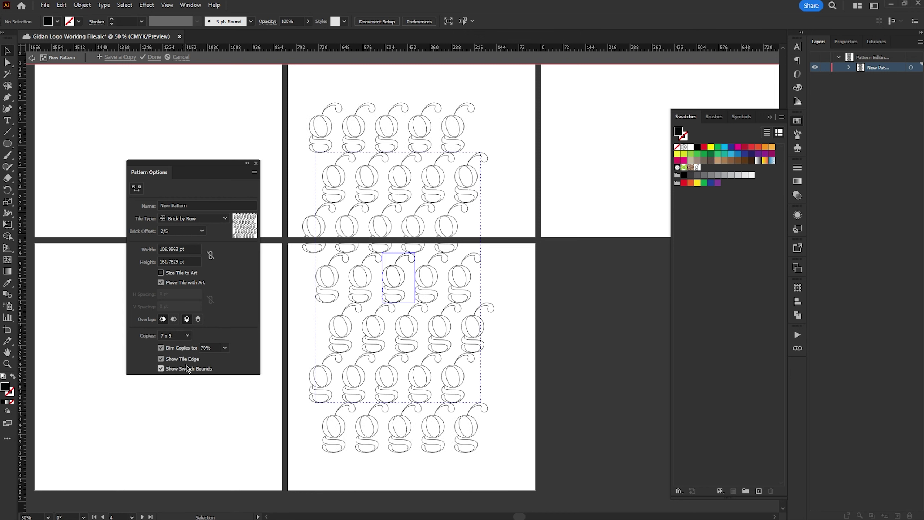
{"action": "left_click", "coordinate": [170, 463]}
{"action": "left_click", "coordinate": [175, 452]}
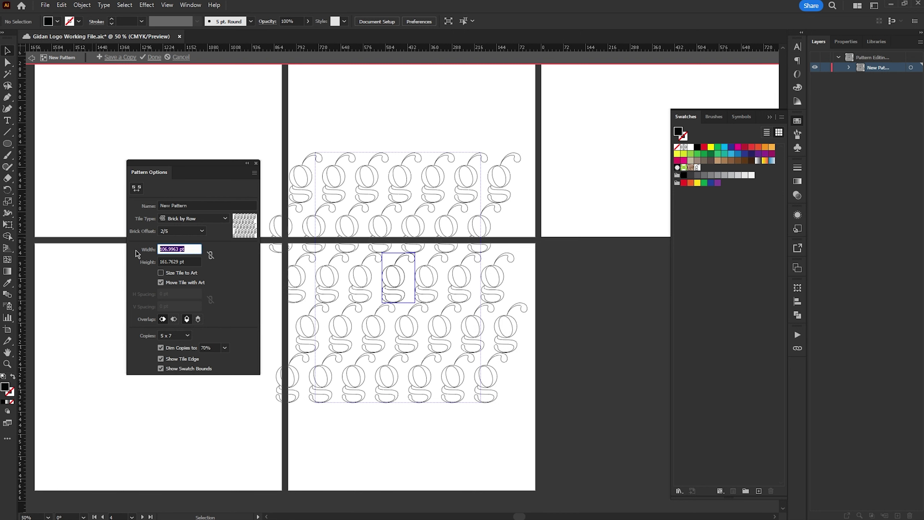
Set the pattern tile's width to 110 pt and its height to 171 pt
{"action": "type", "text": "109"}
{"action": "key", "text": "Return"}
{"action": "key", "text": "Up"}
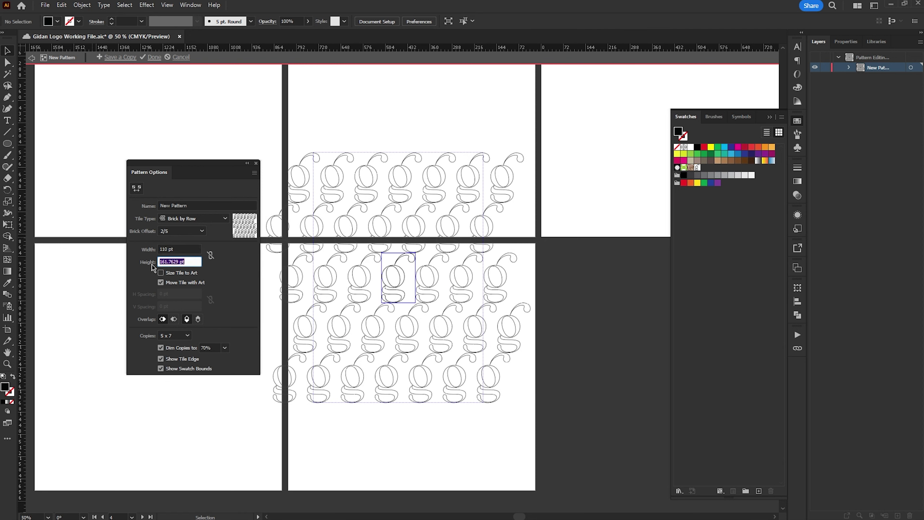
{"action": "type", "text": "171"}
{"action": "key", "text": "Return"}
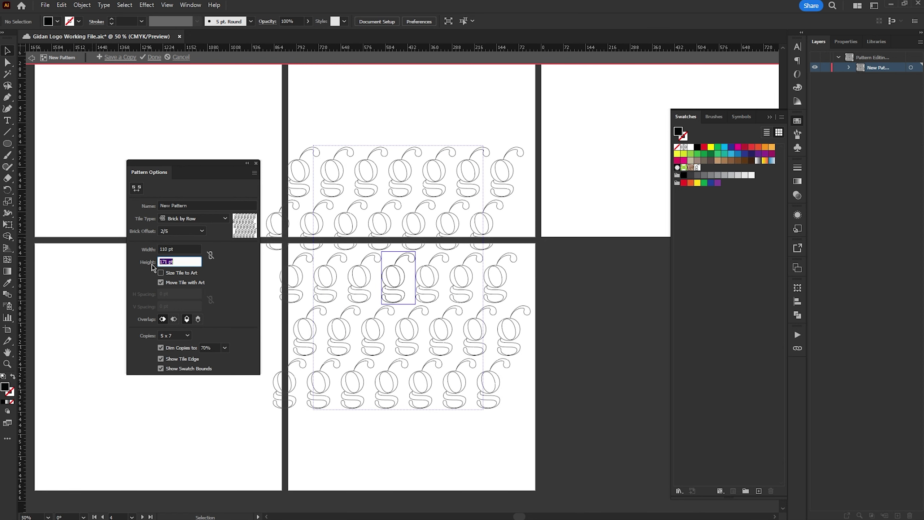